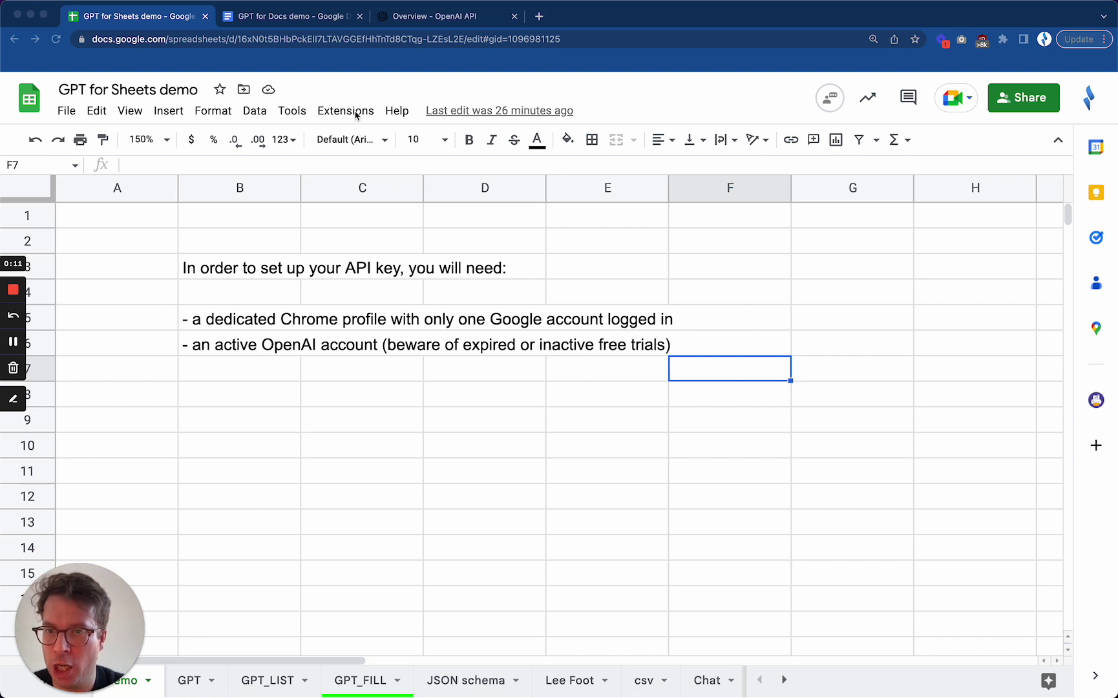
Step: Check the installed extensions in the GPT for Sheets spreadsheet and the GPT for Docs document
click(327, 113)
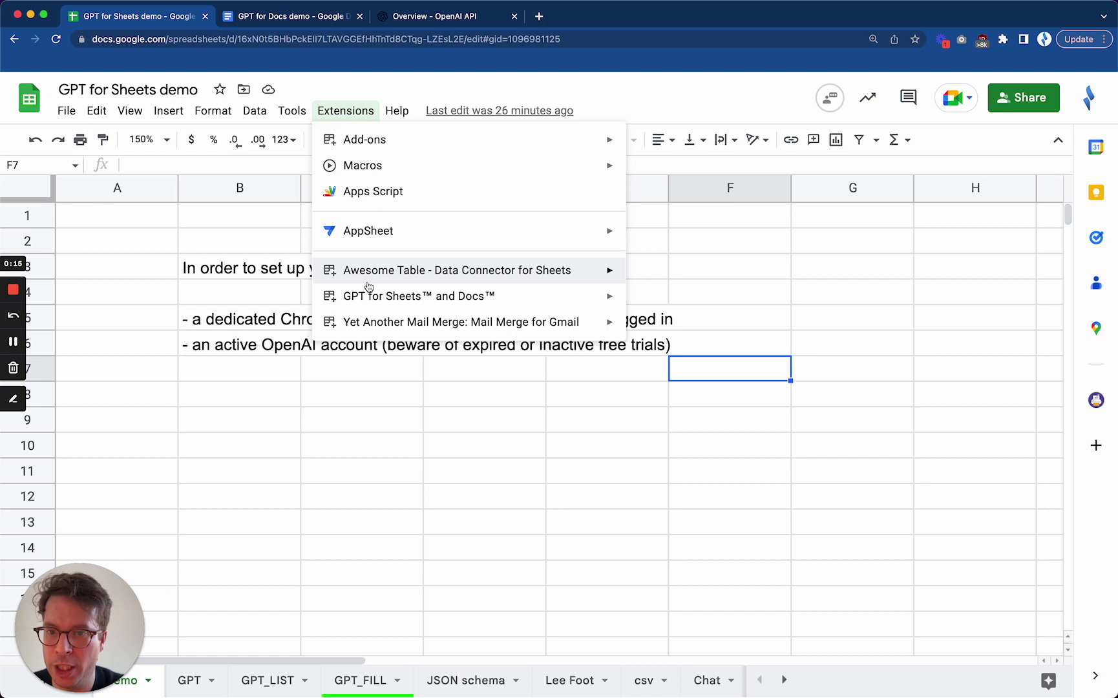
mouse_move(365, 297)
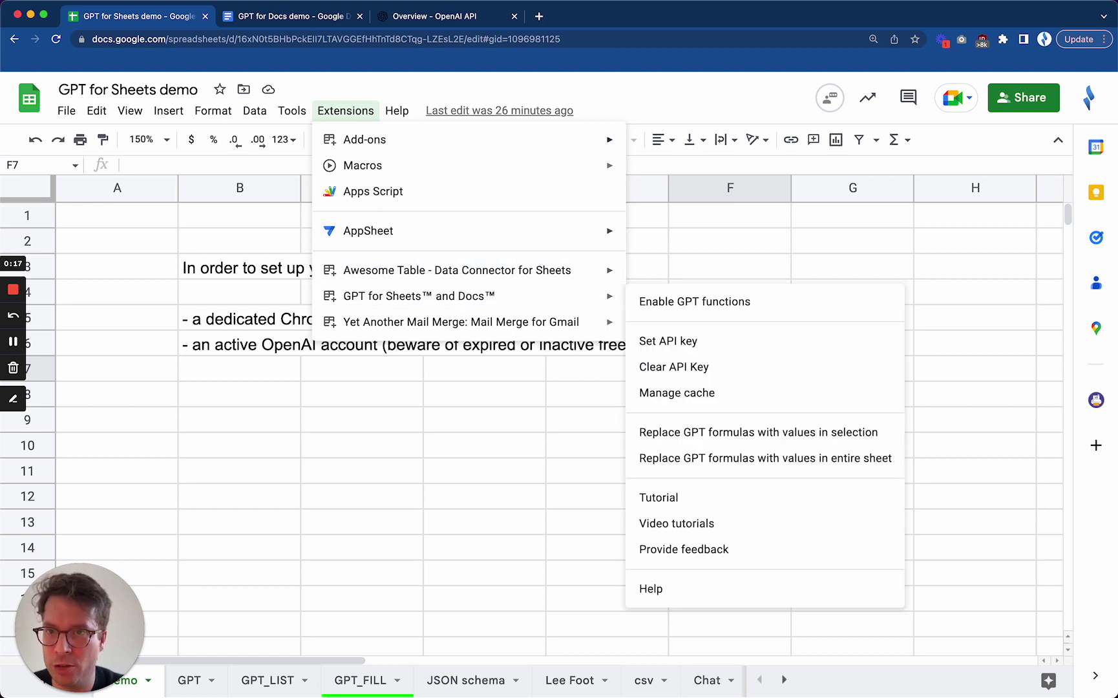
click(275, 16)
click(310, 115)
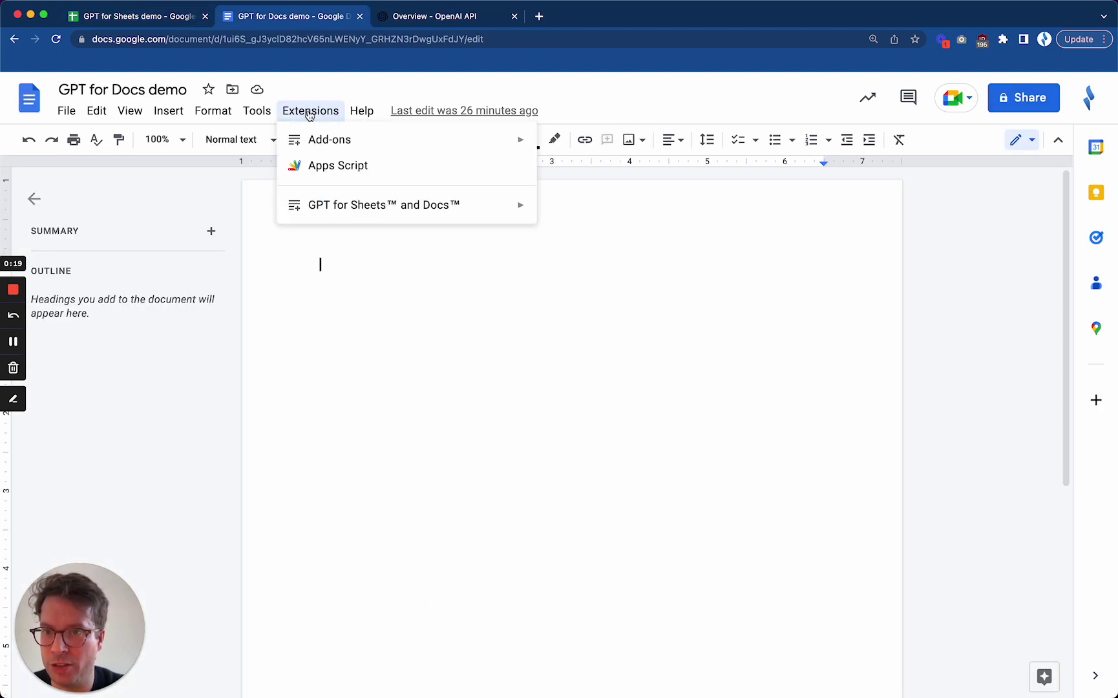
mouse_move(347, 208)
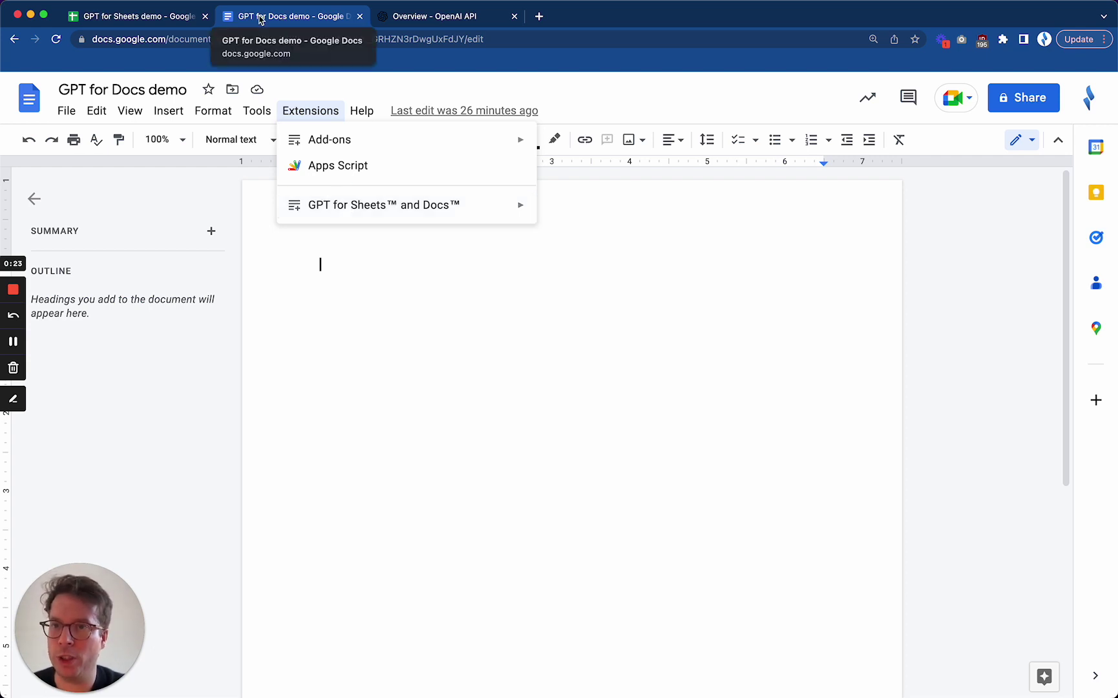
click(166, 20)
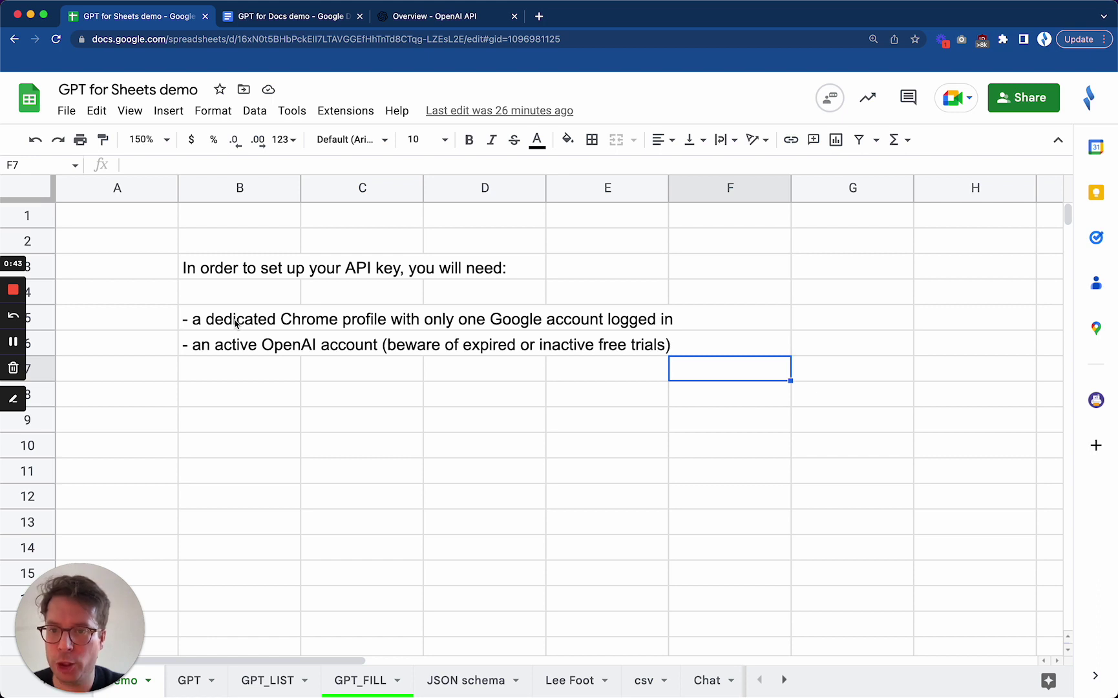
Step: Review the Chrome profile requirement in B5 and confirm which Google account is signed in
click(256, 324)
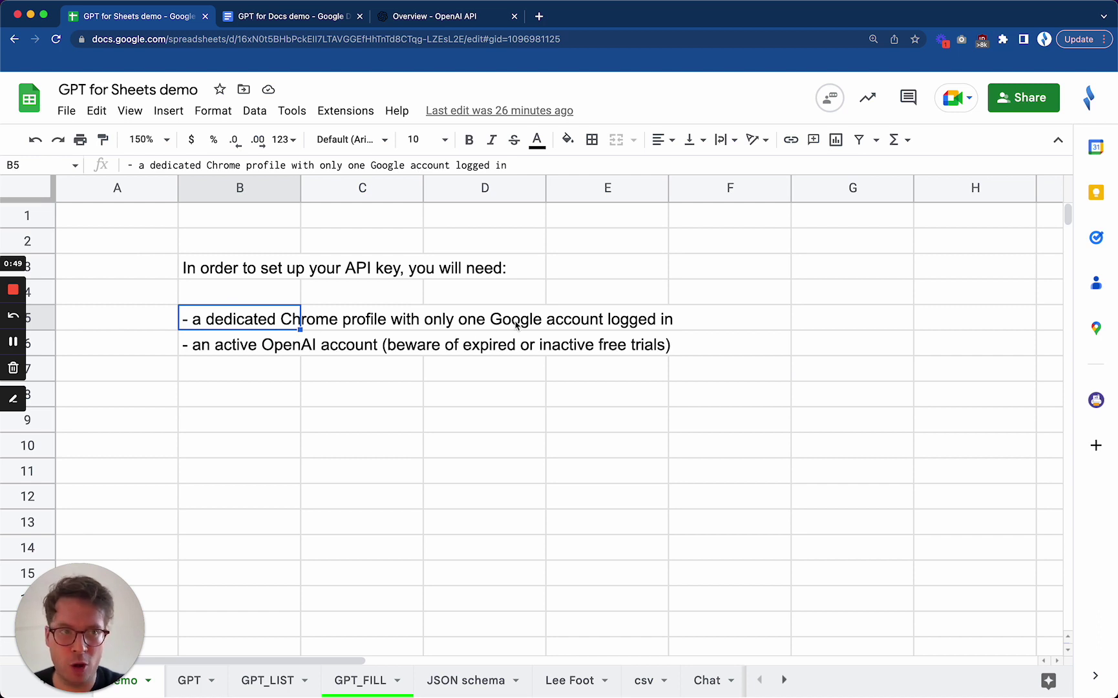
click(1099, 101)
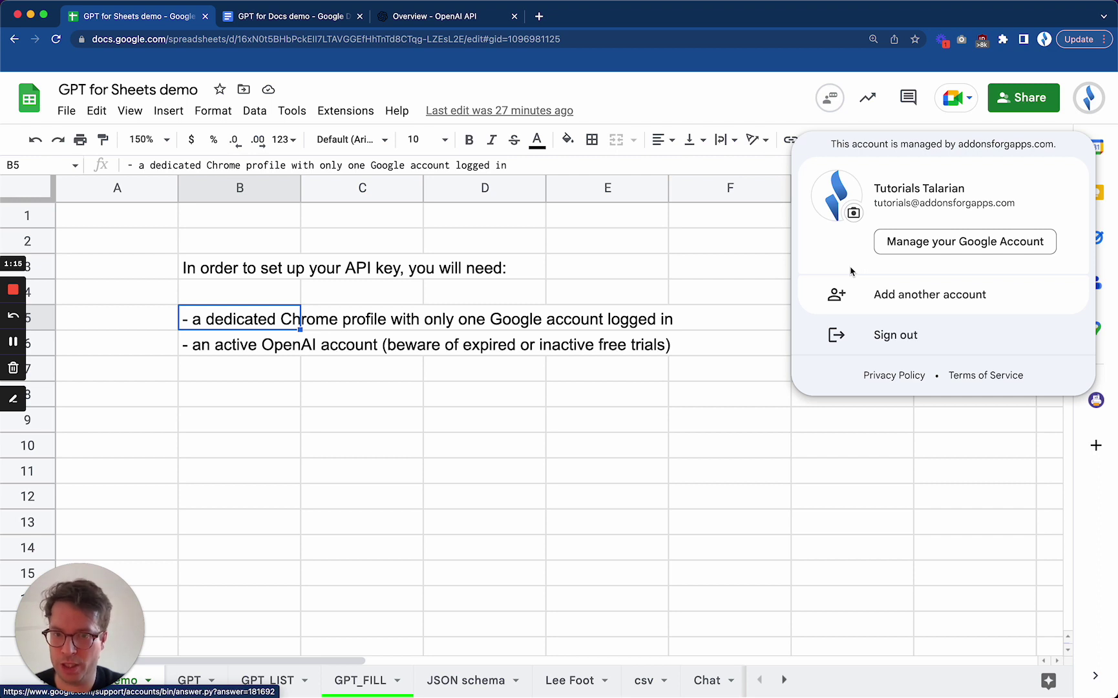
click(252, 349)
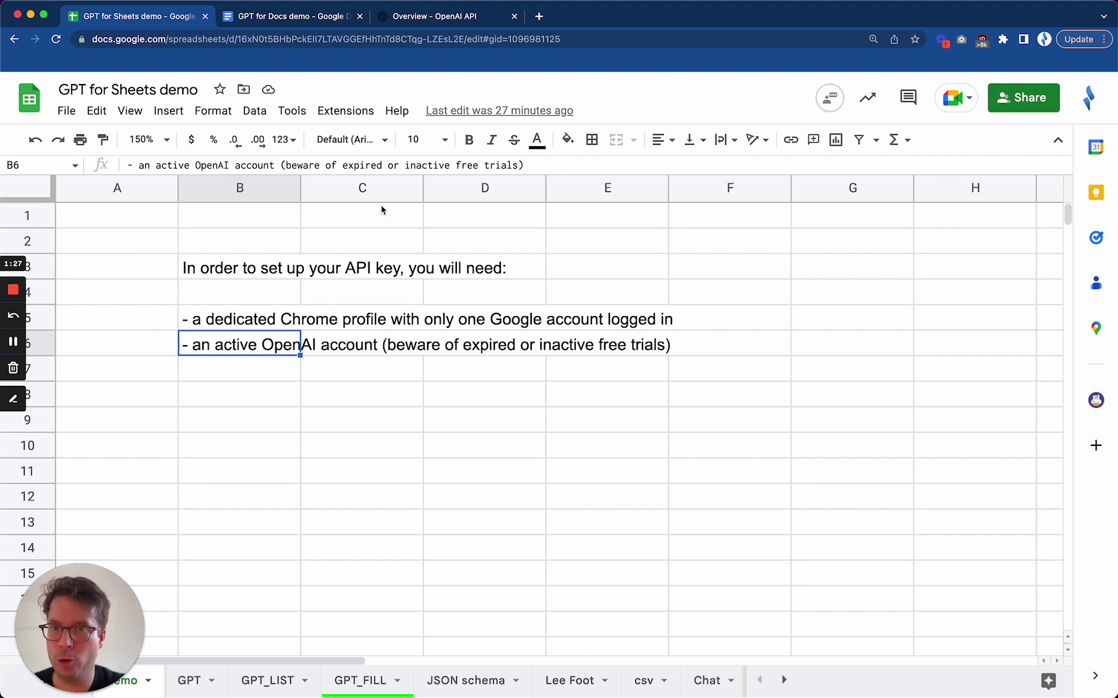
Step: Log in to the OpenAI Platform with the Google account
click(416, 18)
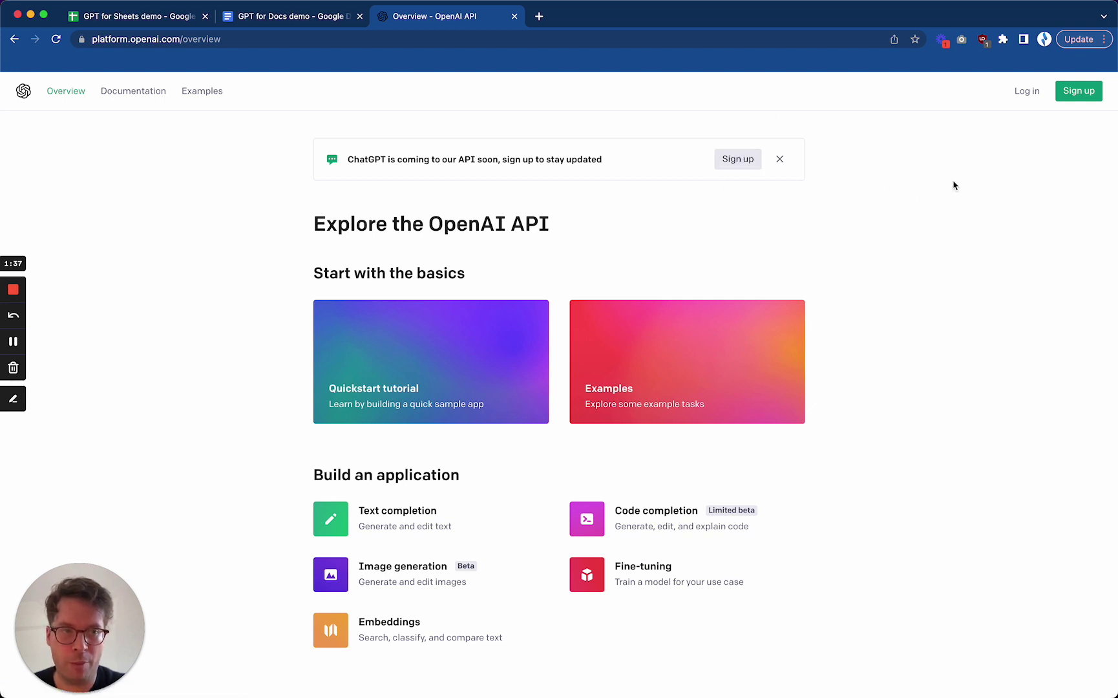
click(1028, 92)
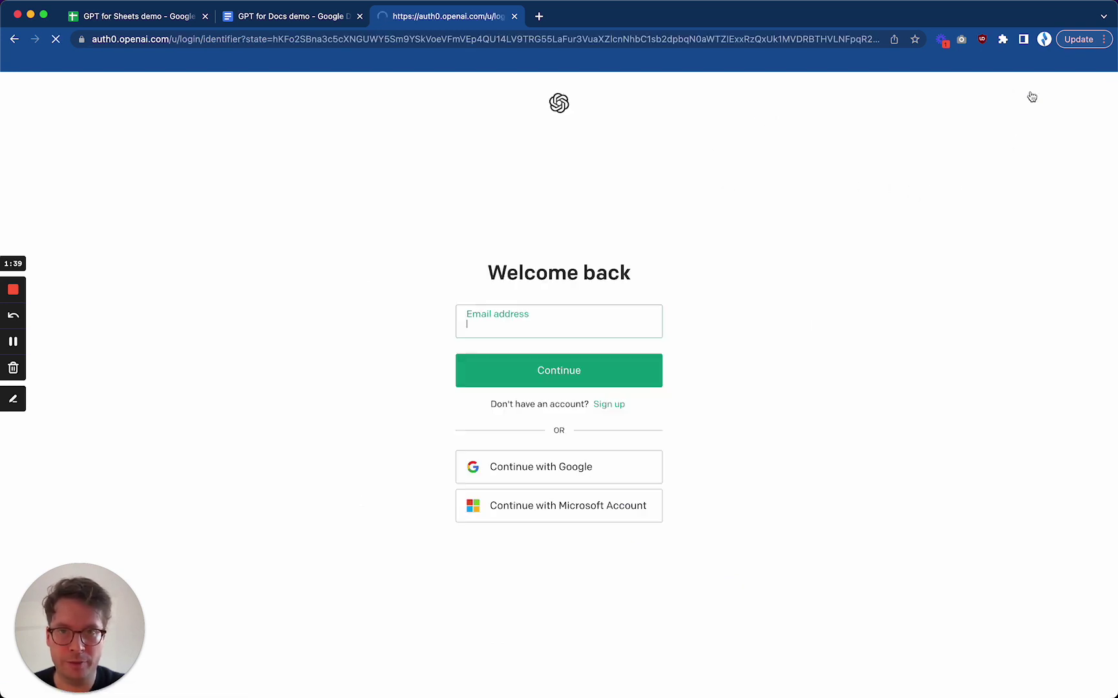
click(548, 475)
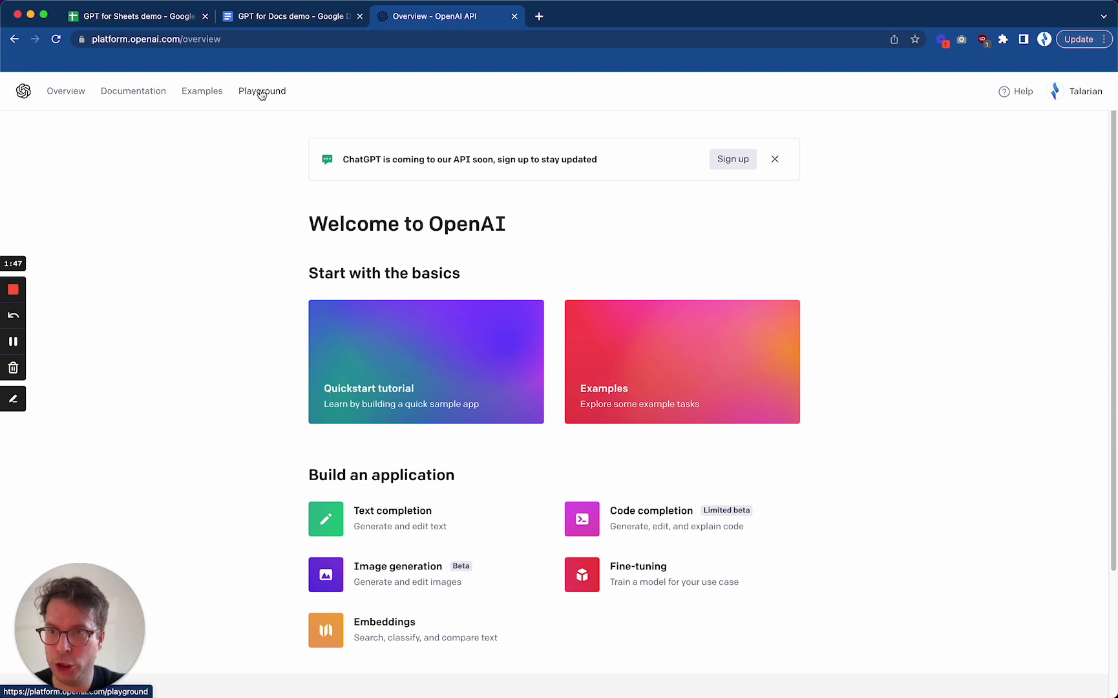
Step: Send the prompt 'hello' in the Playground to test the API
click(261, 94)
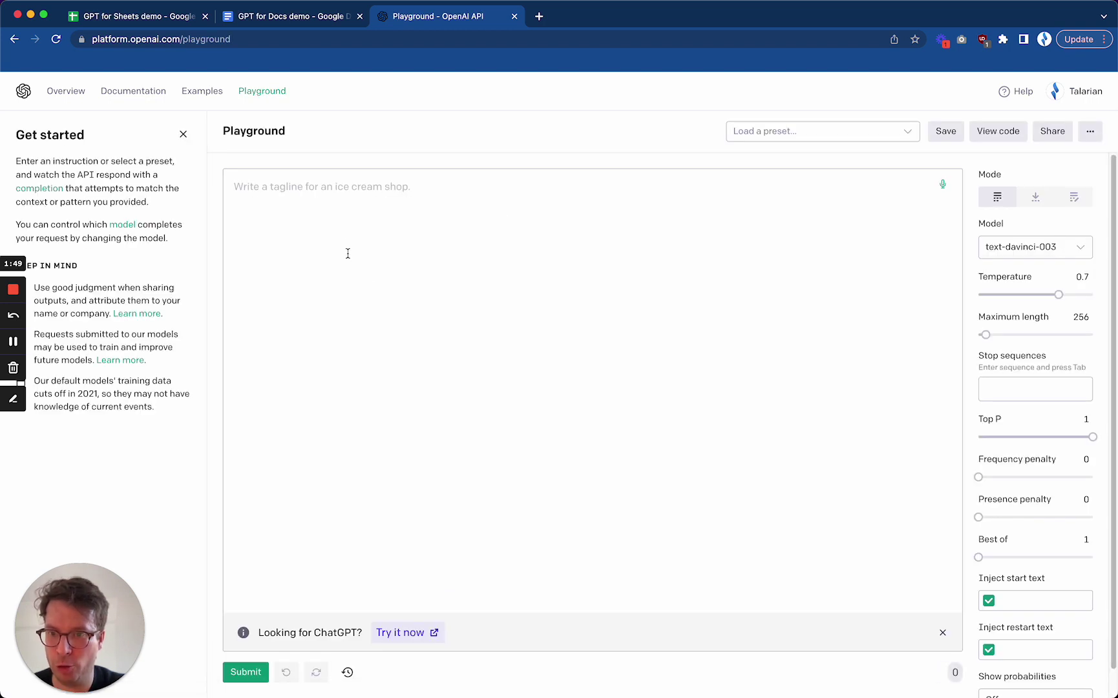
click(348, 209)
text(he)
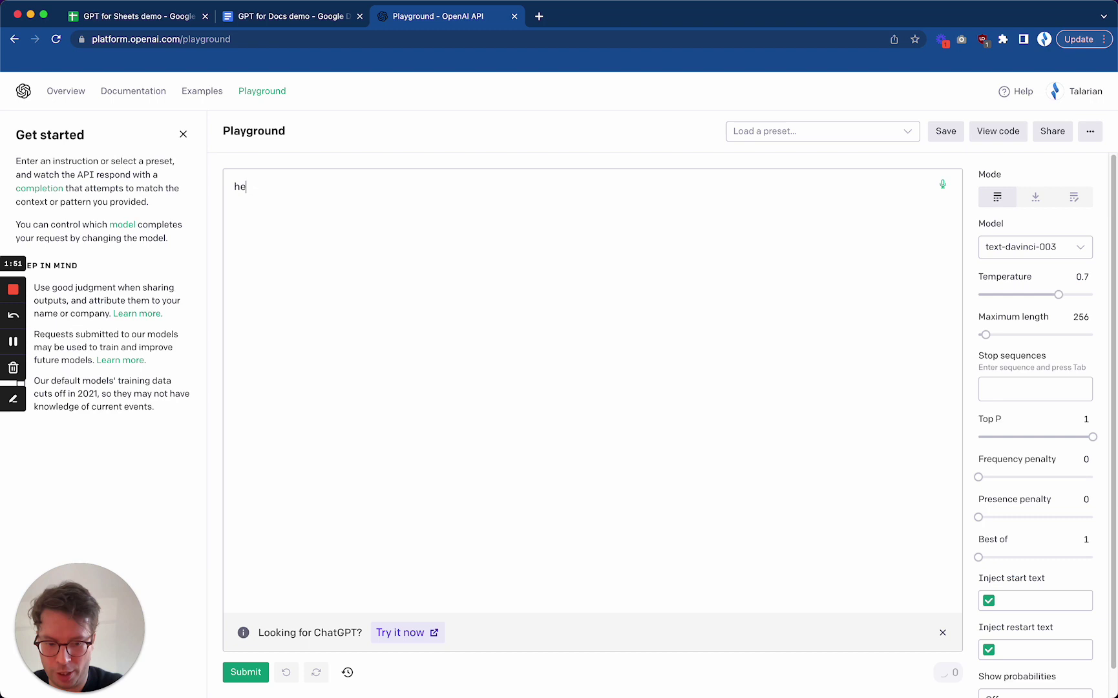
text(llo)
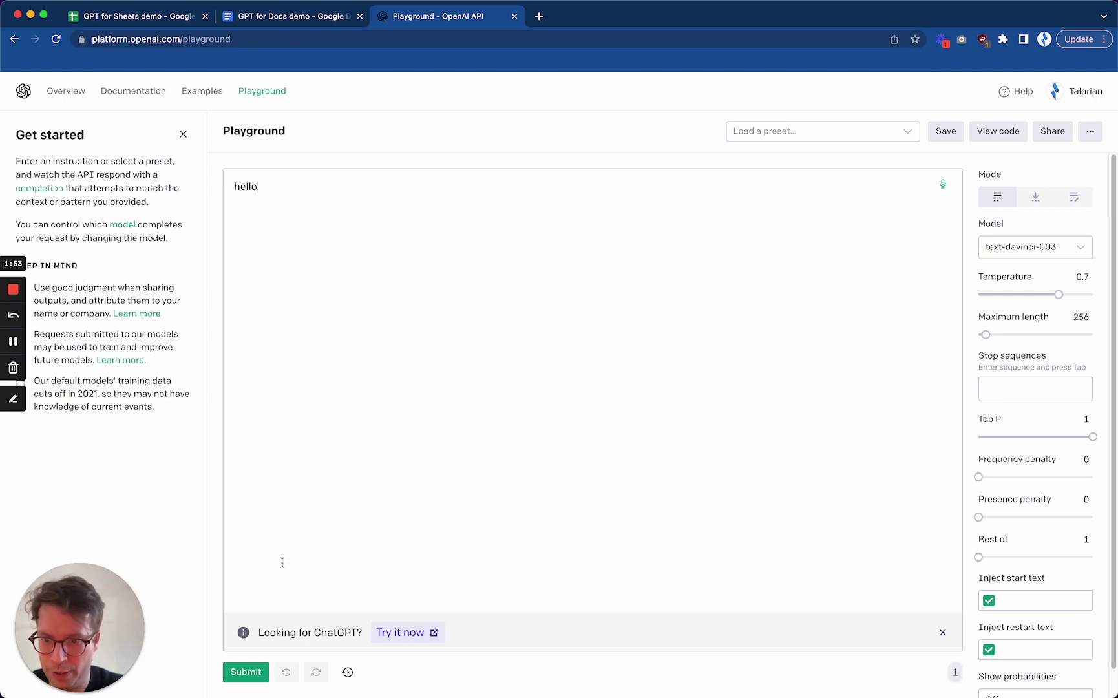
click(246, 671)
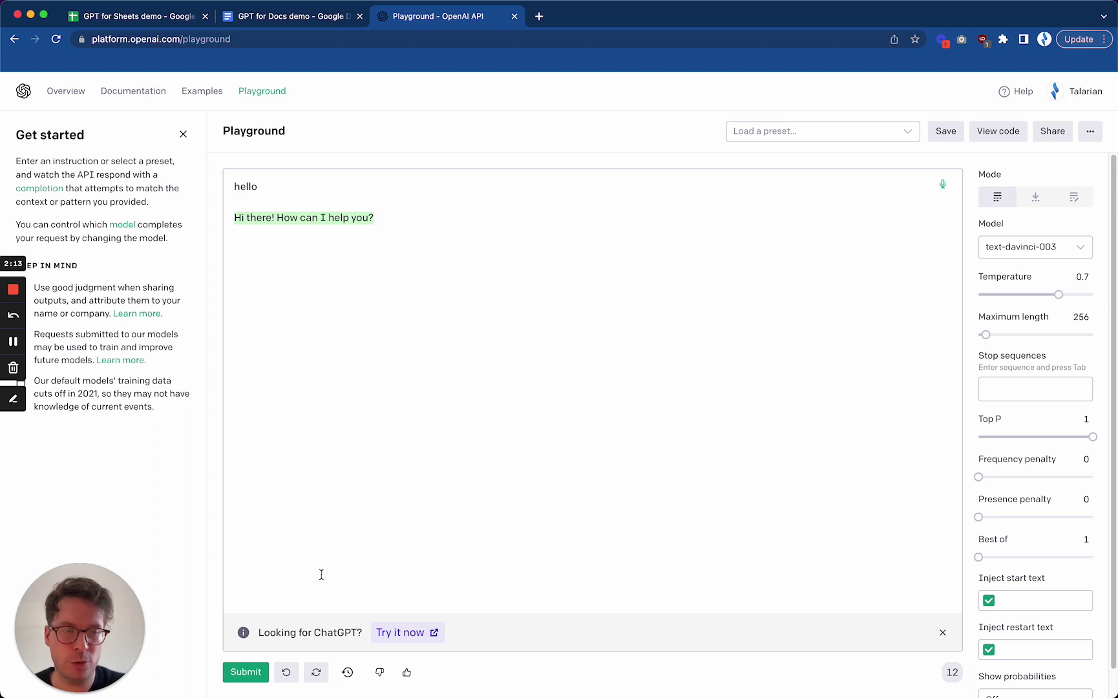
Step: Go to OpenAI account management, leaving the Playground, and review the billing overview
click(1079, 93)
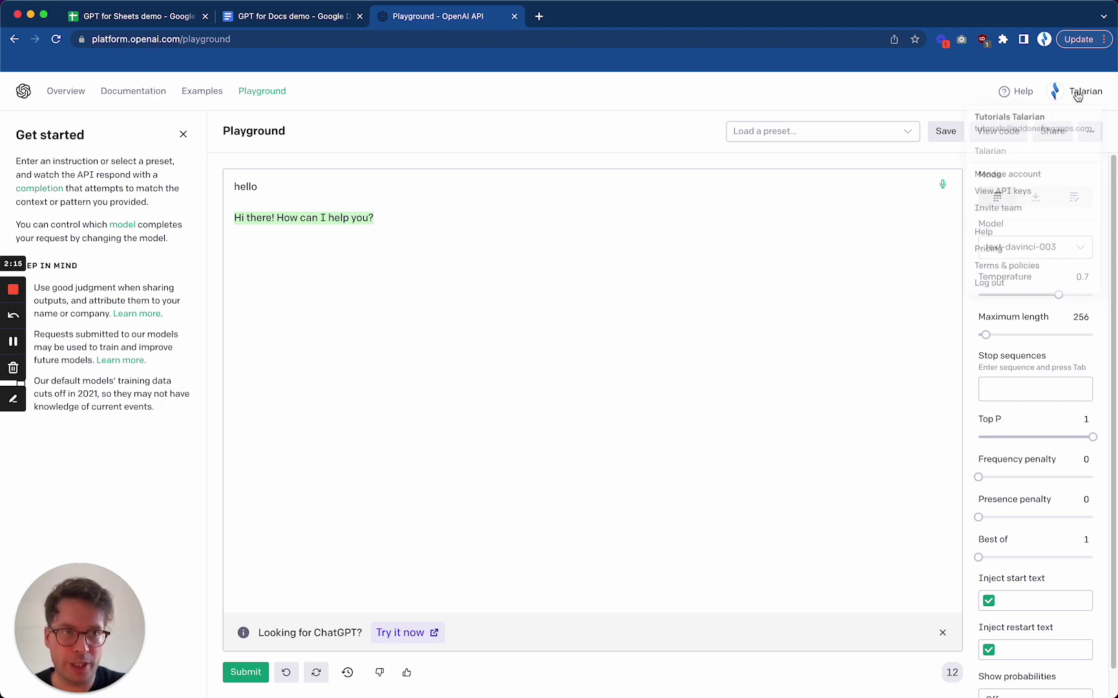
click(1023, 180)
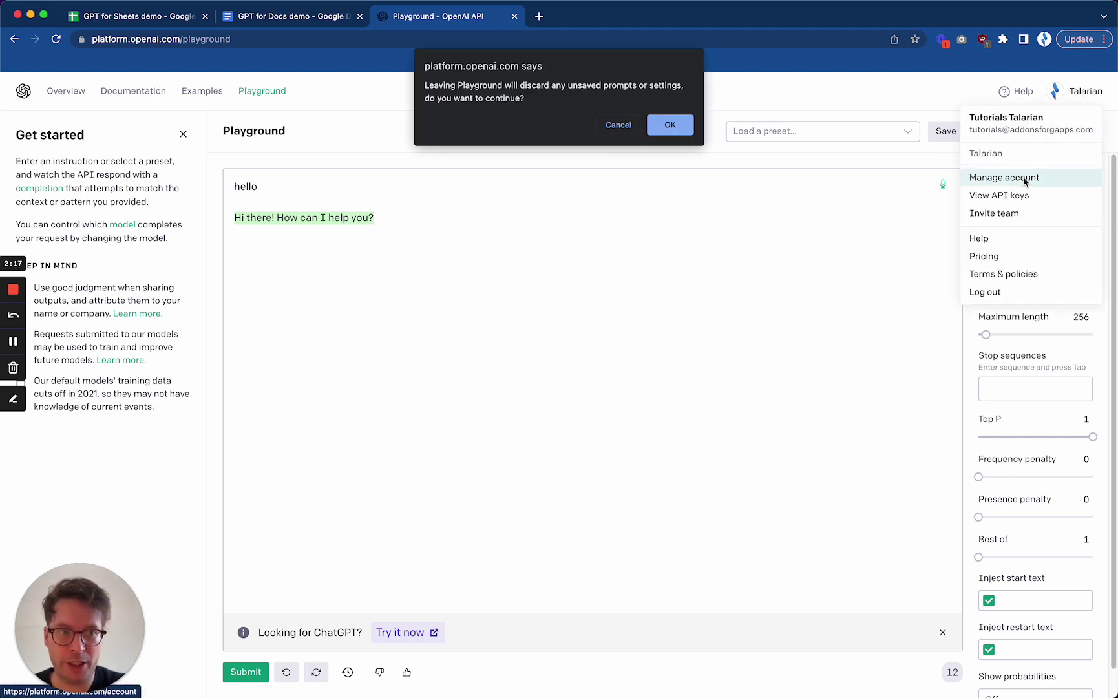
click(677, 129)
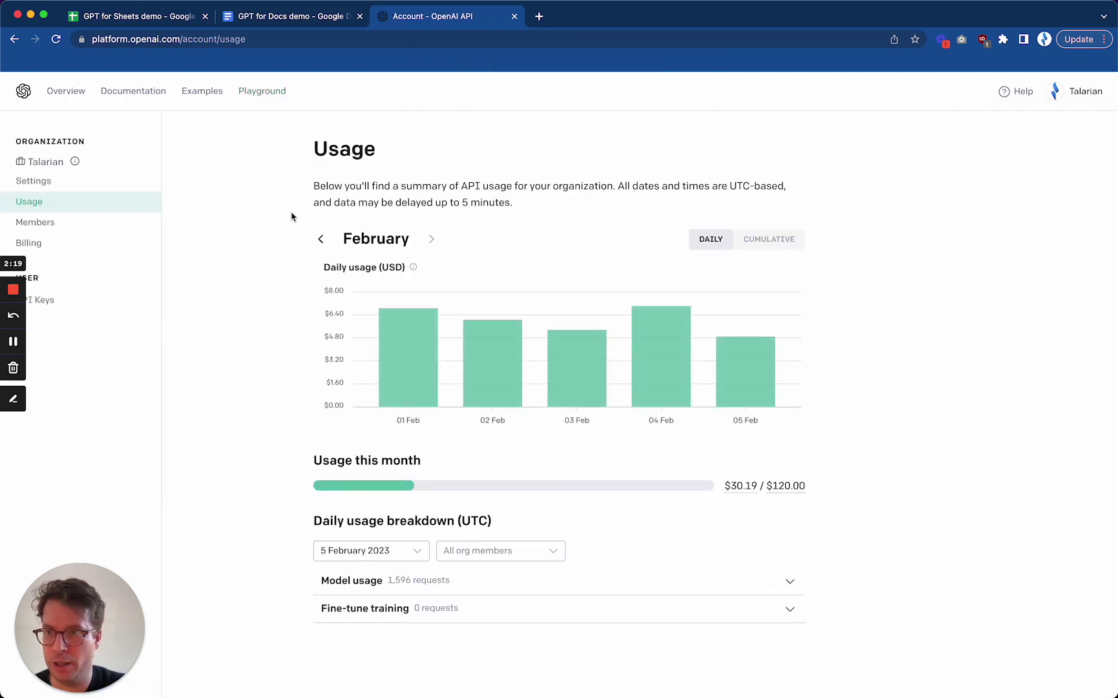
click(84, 250)
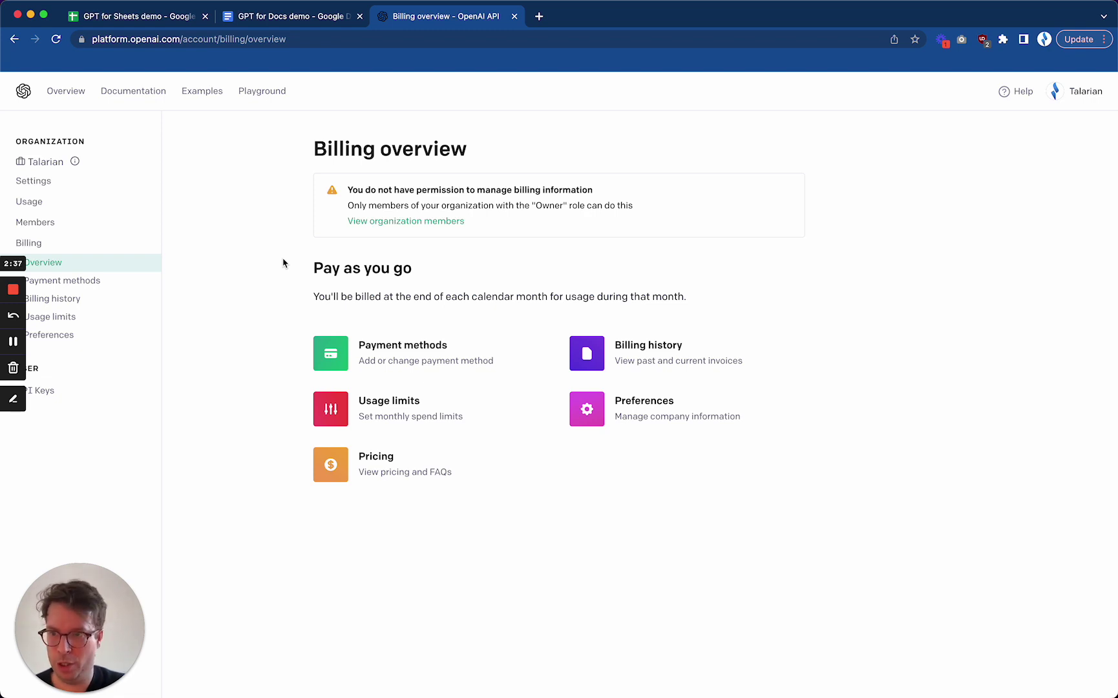
Step: Create a new secret key on the API keys page and copy it
click(1086, 97)
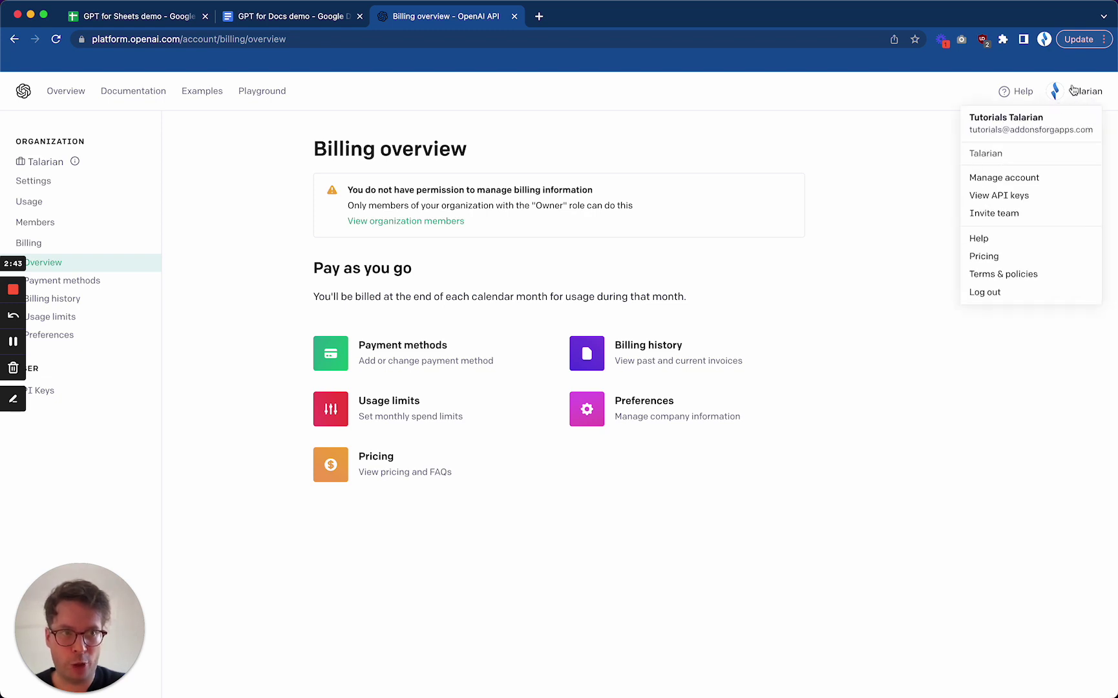
click(1000, 197)
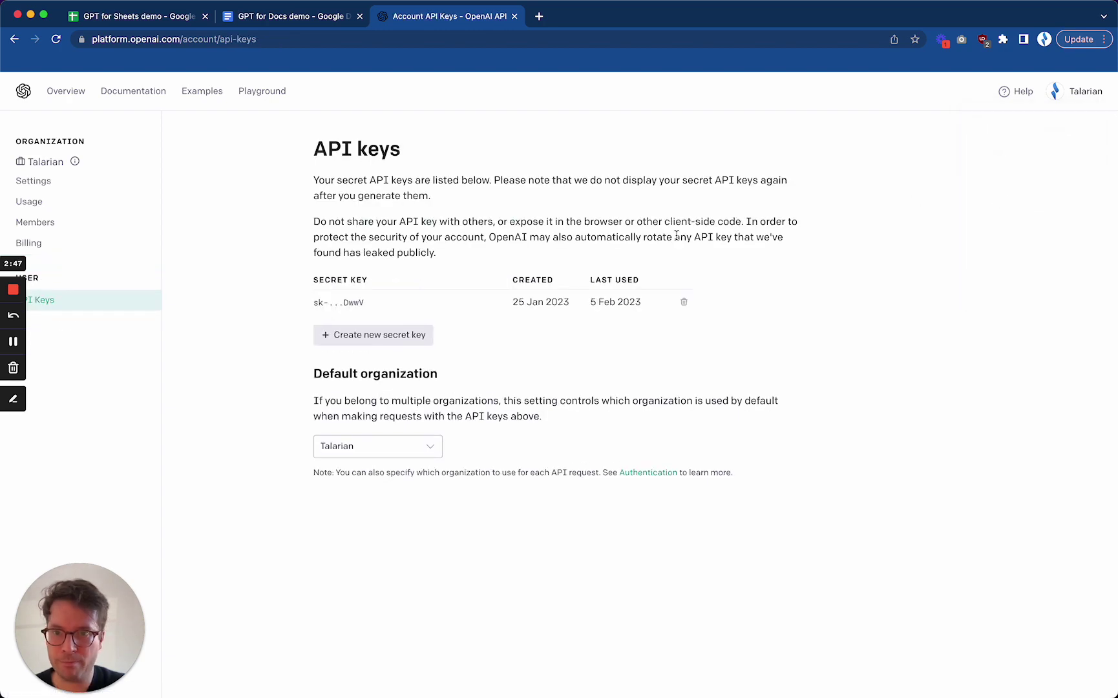
click(375, 338)
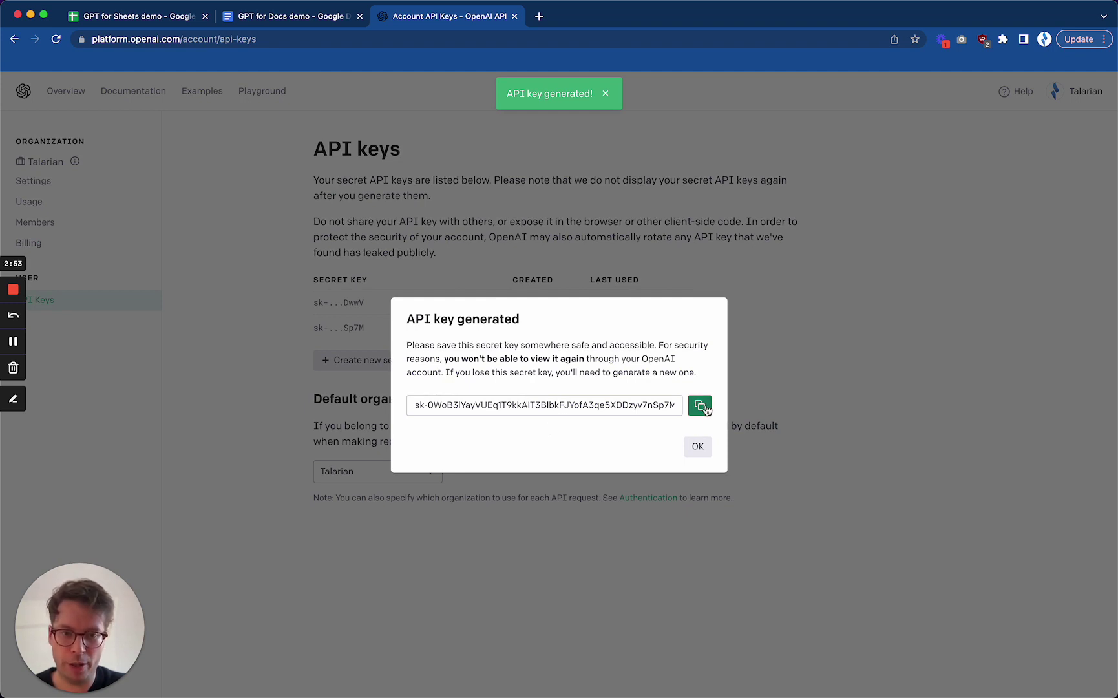
click(702, 409)
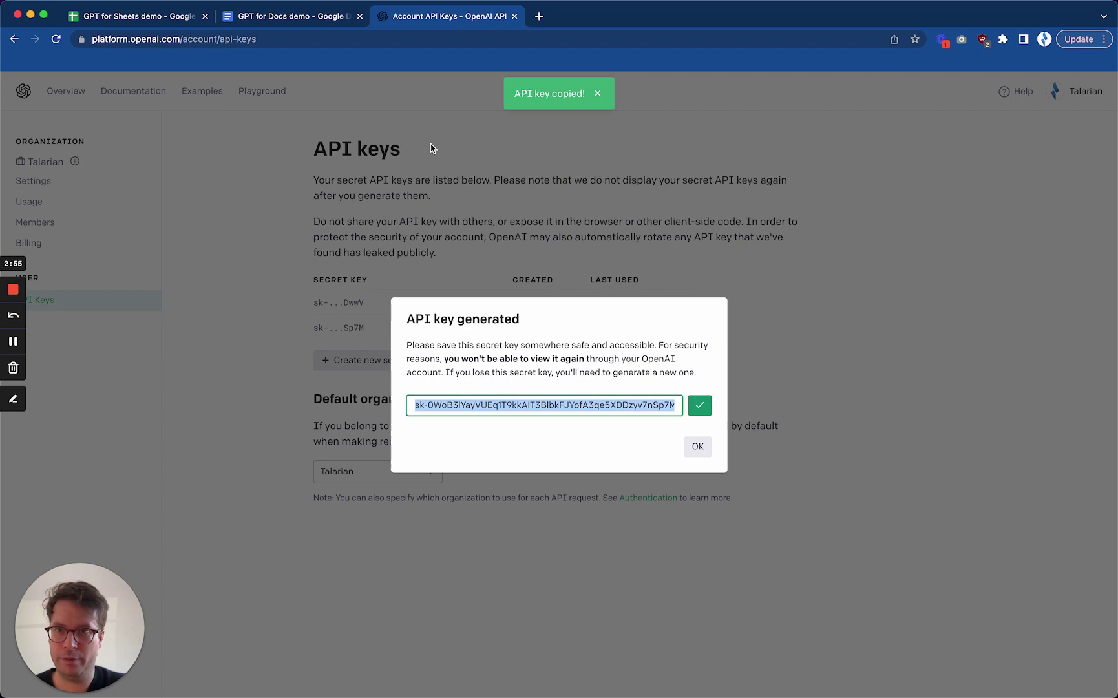
Step: Paste the copied OpenAI key into GPT for Sheets and Docs' Set API key, check it, and save
click(153, 23)
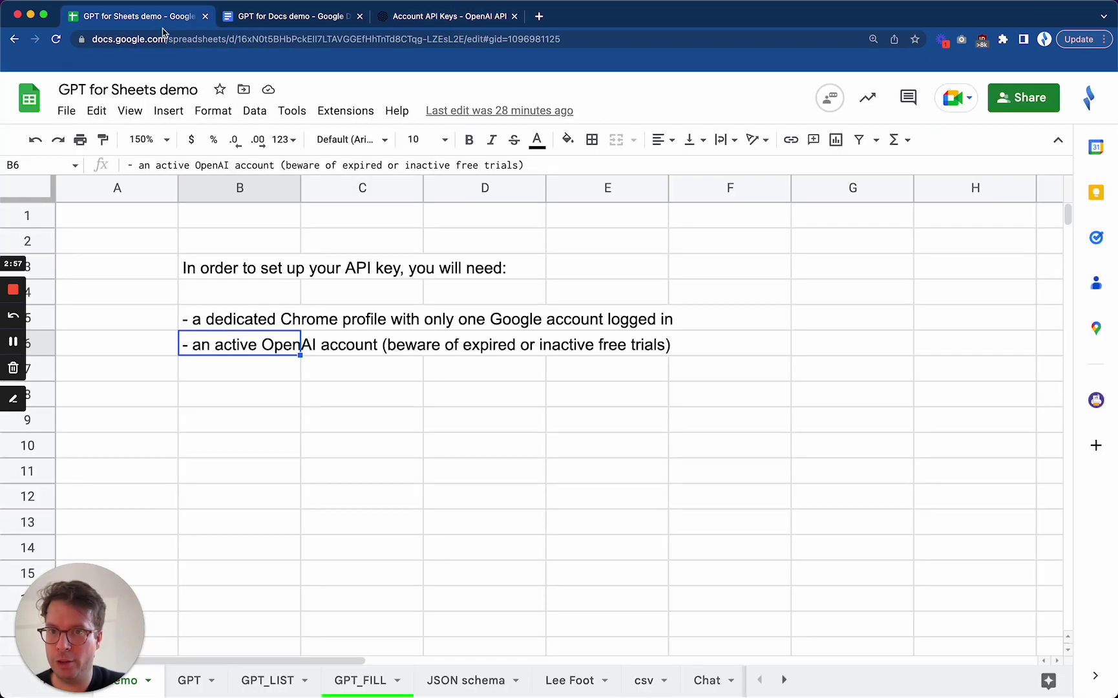
click(348, 112)
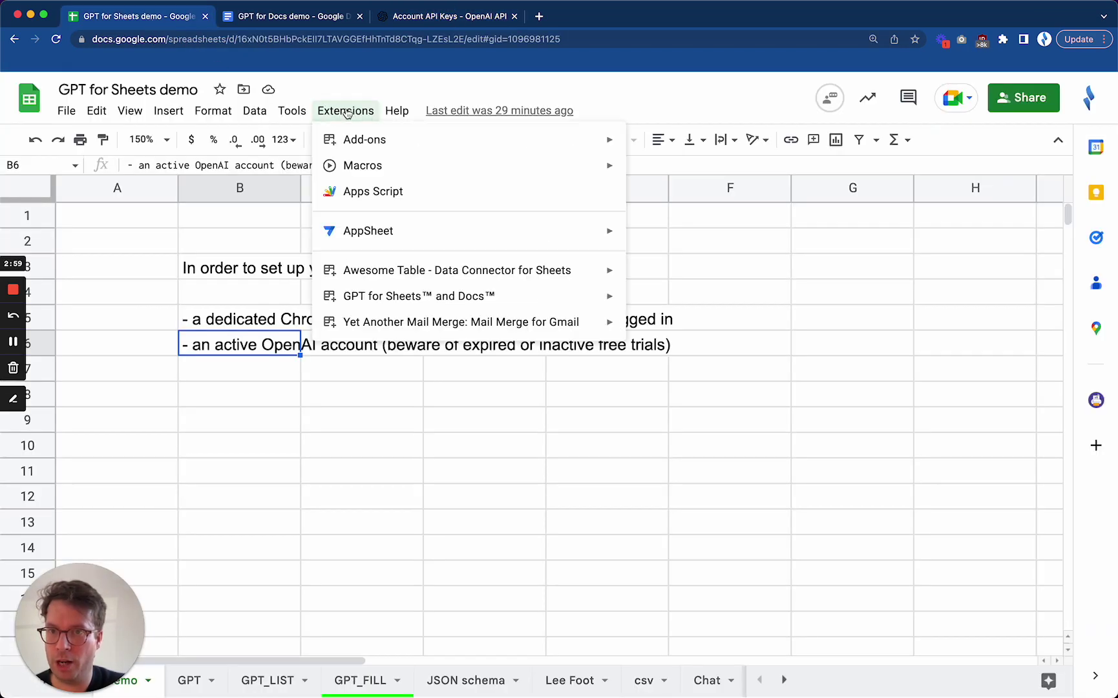
mouse_move(390, 298)
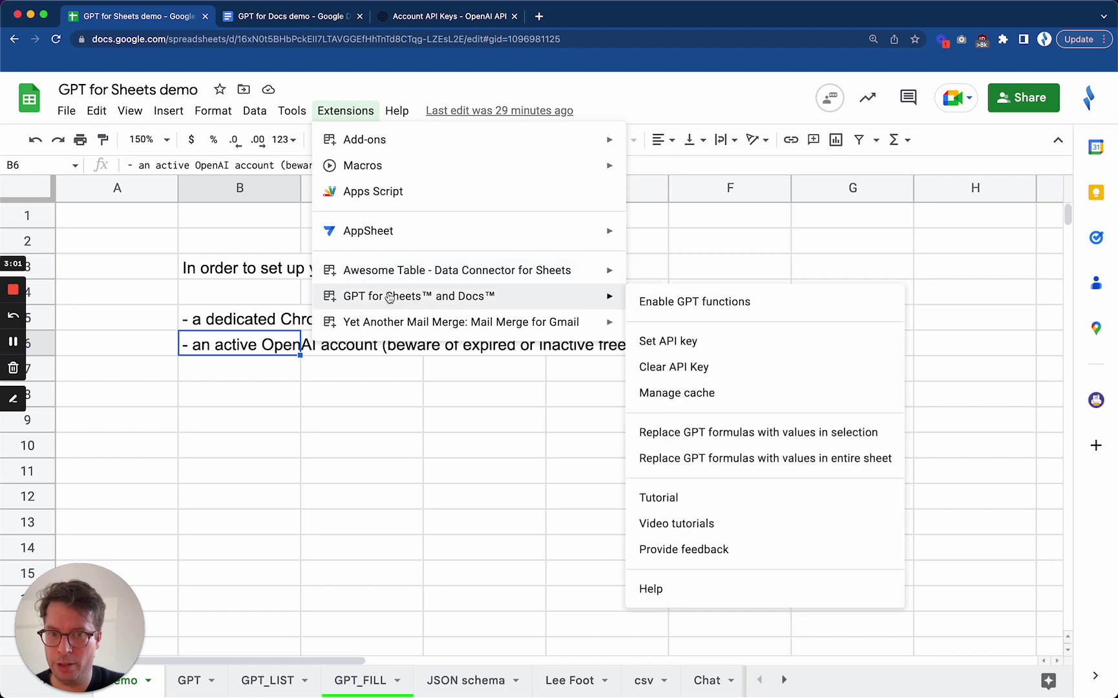
click(684, 344)
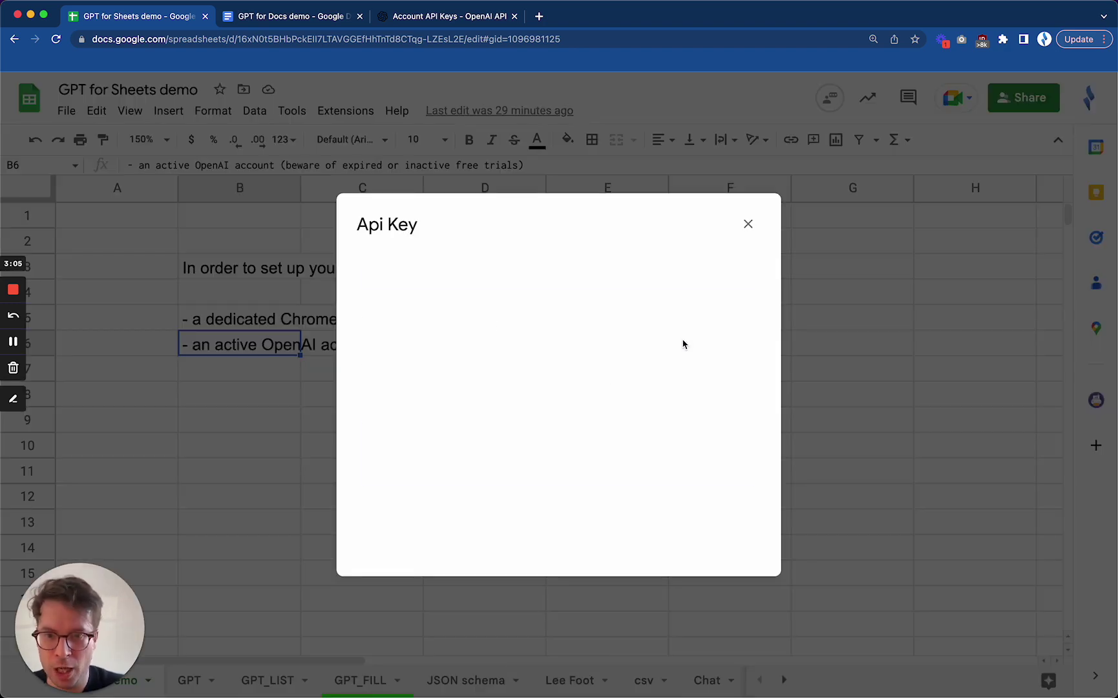
click(495, 349)
key(super+v)
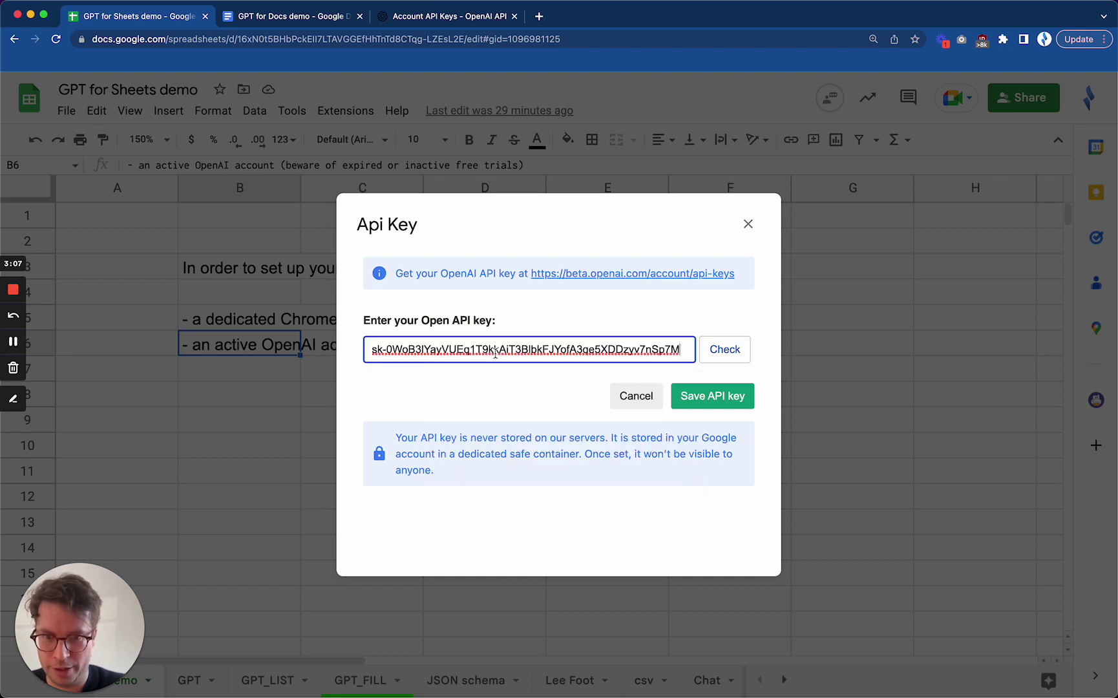
click(723, 352)
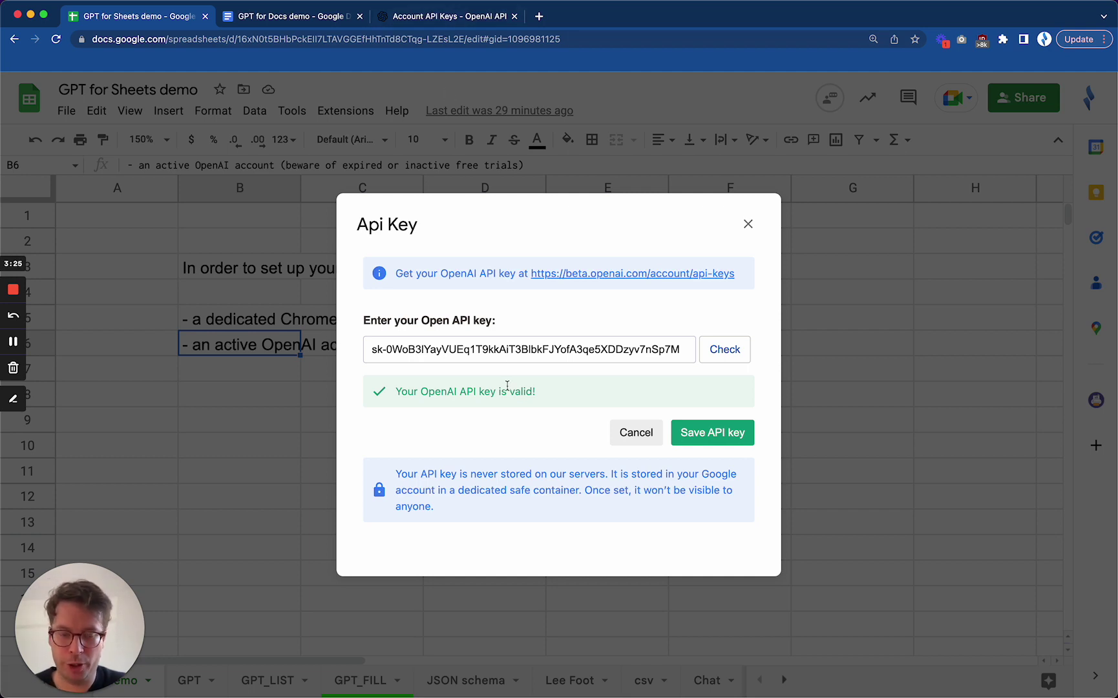
click(717, 433)
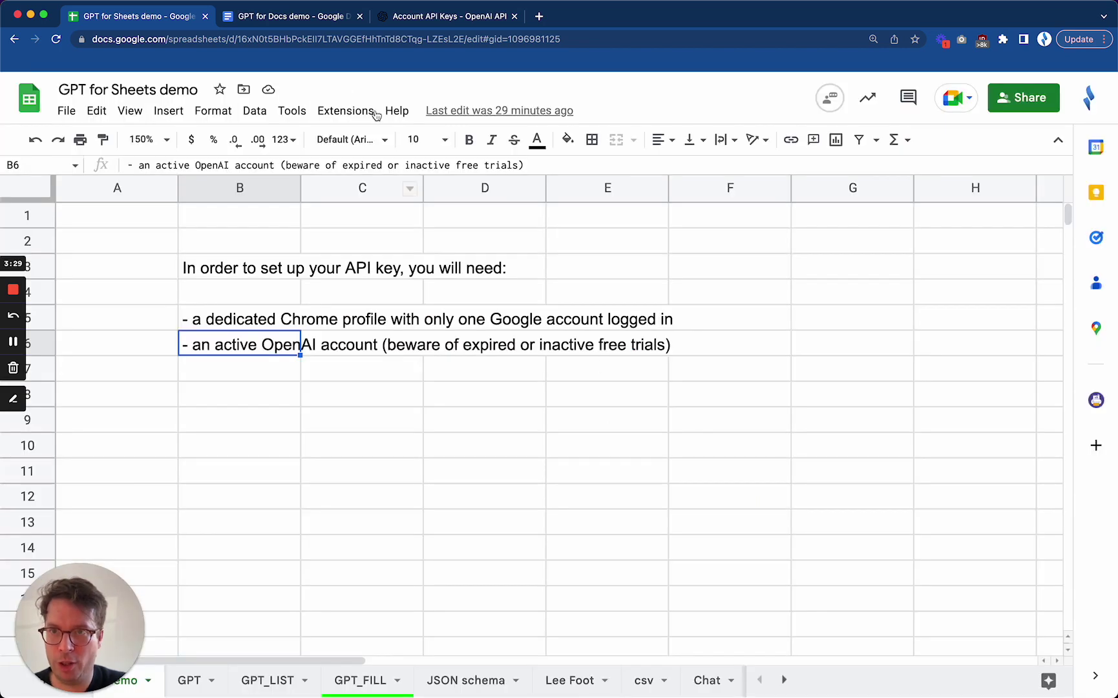
click(280, 17)
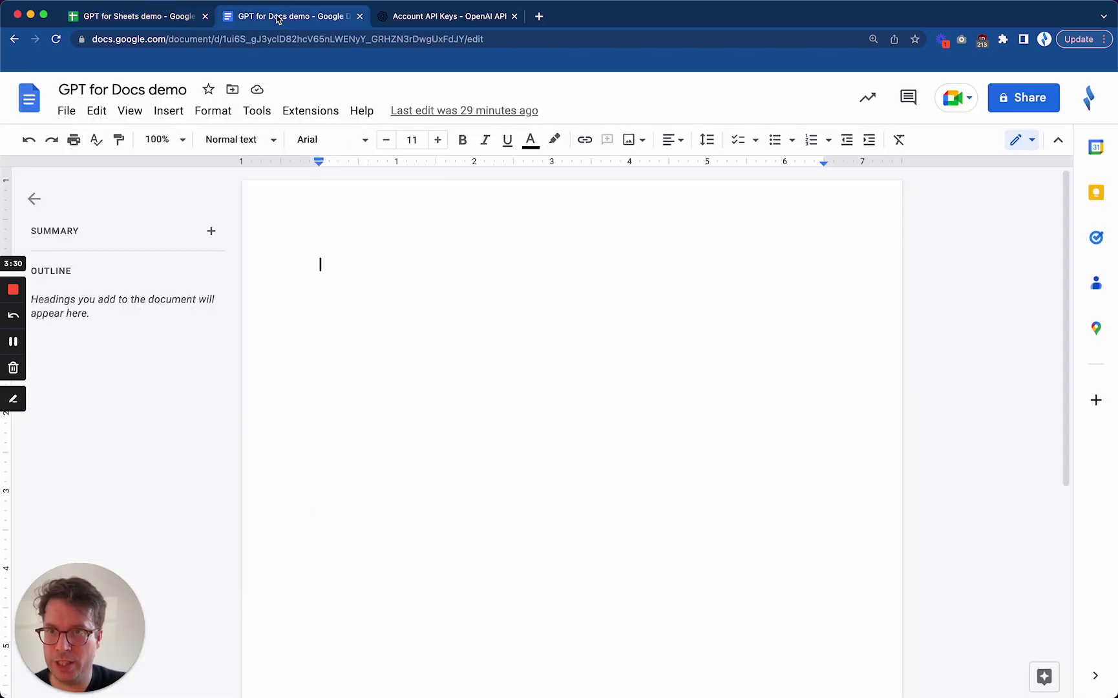
click(316, 113)
mouse_move(348, 212)
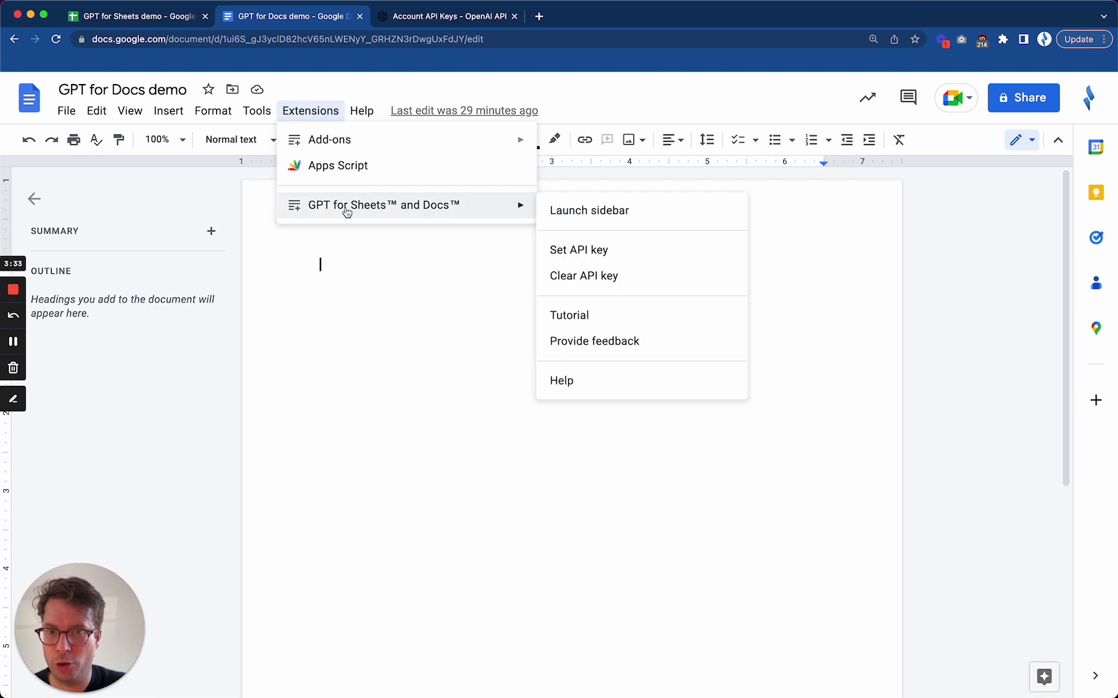
click(601, 257)
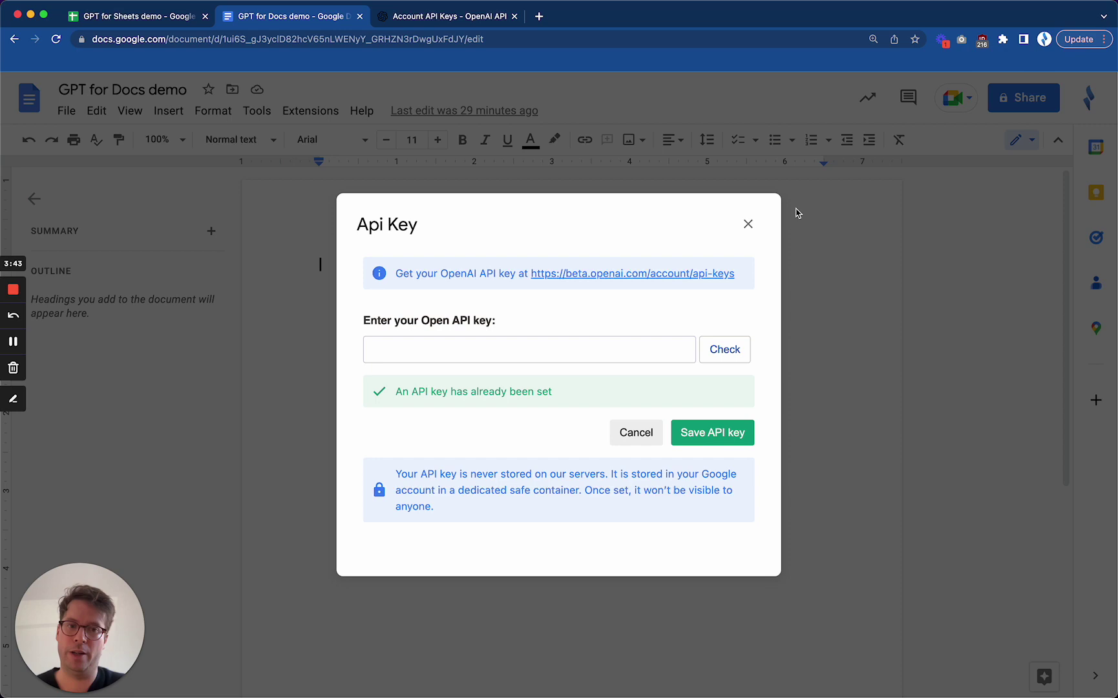
click(749, 225)
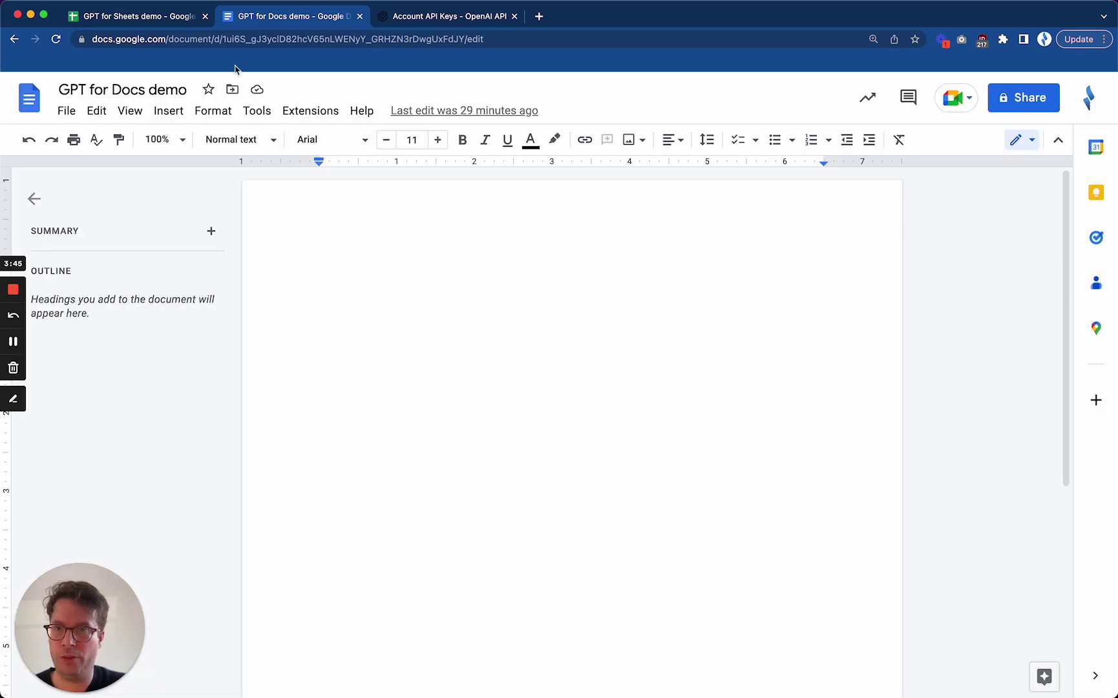
click(142, 17)
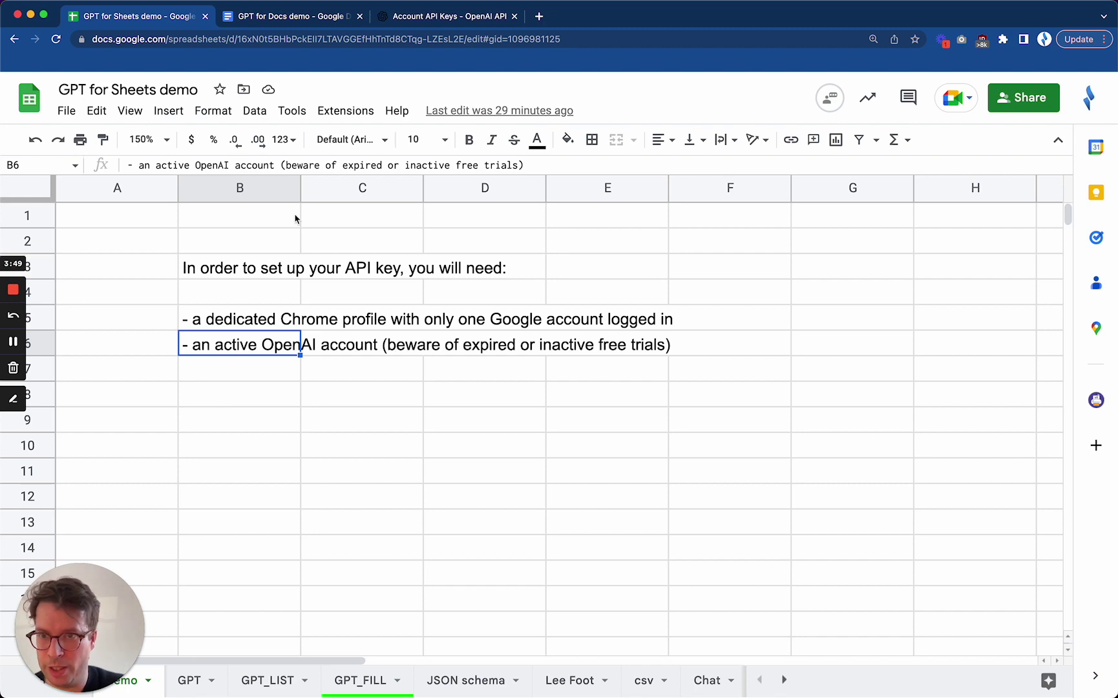
Step: Enable GPT functions for this spreadsheet through the GPT for Sheets and Docs add-on
click(346, 111)
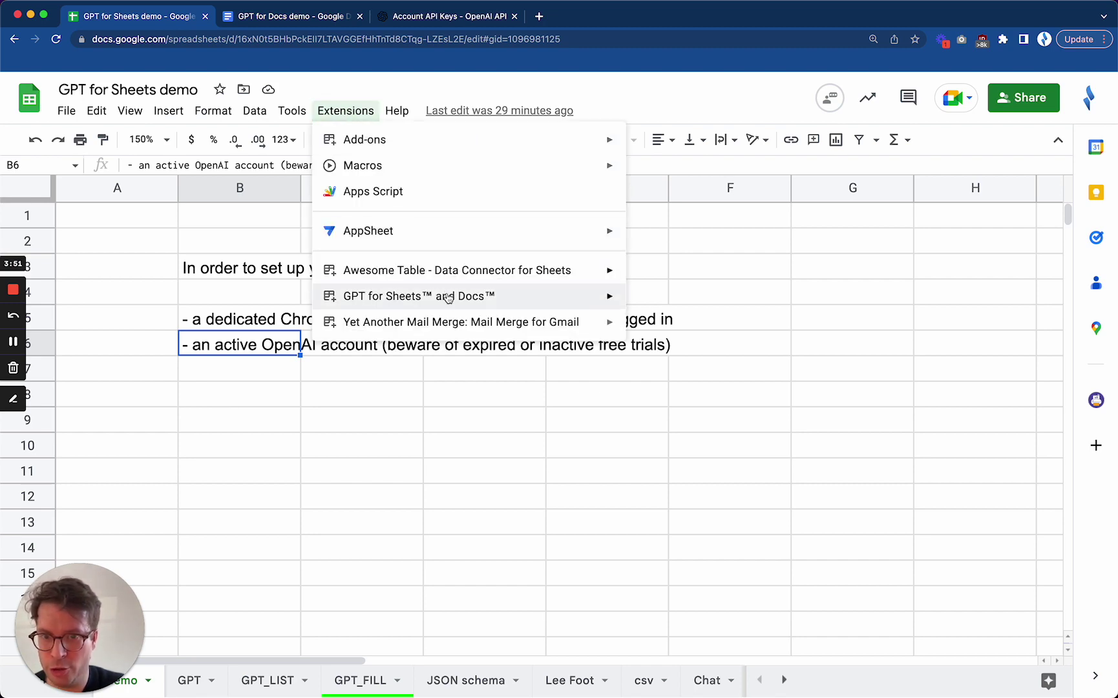
mouse_move(447, 298)
click(672, 307)
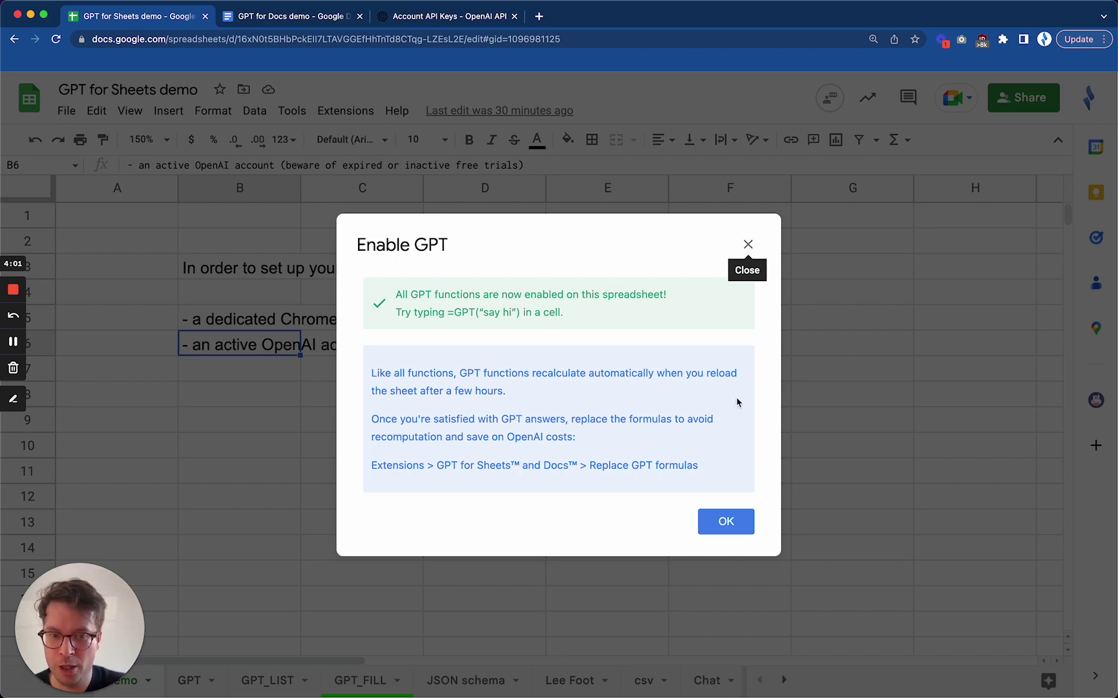
click(732, 520)
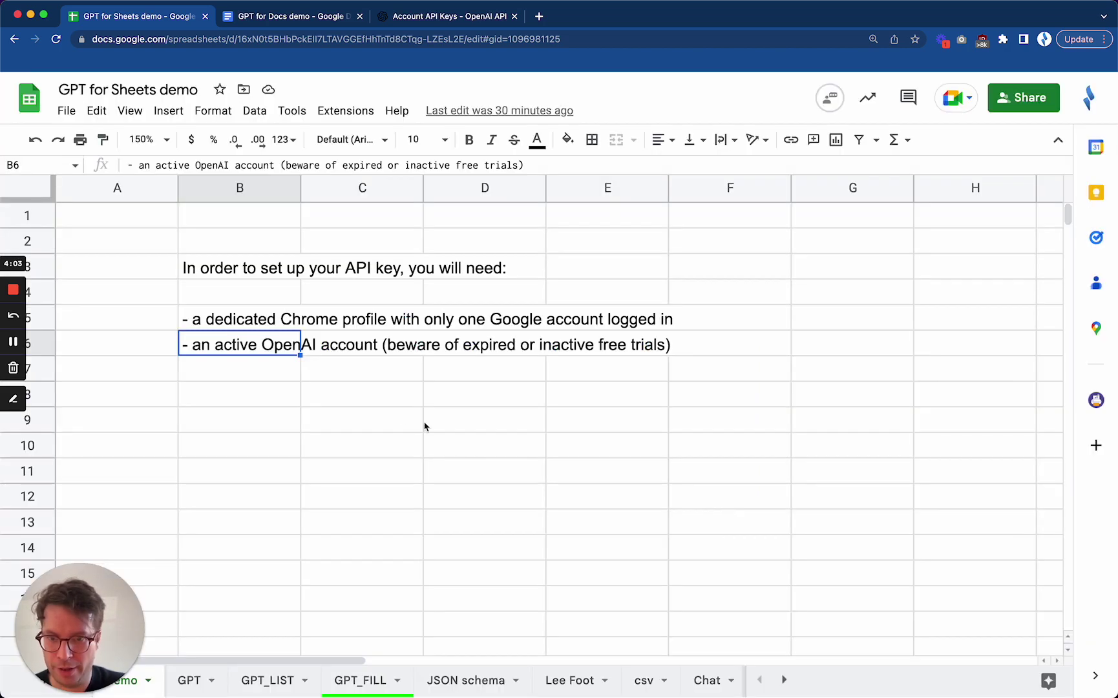
Step: Enter =GPT("hello") in C9 and view its answer
click(366, 430)
text(=)
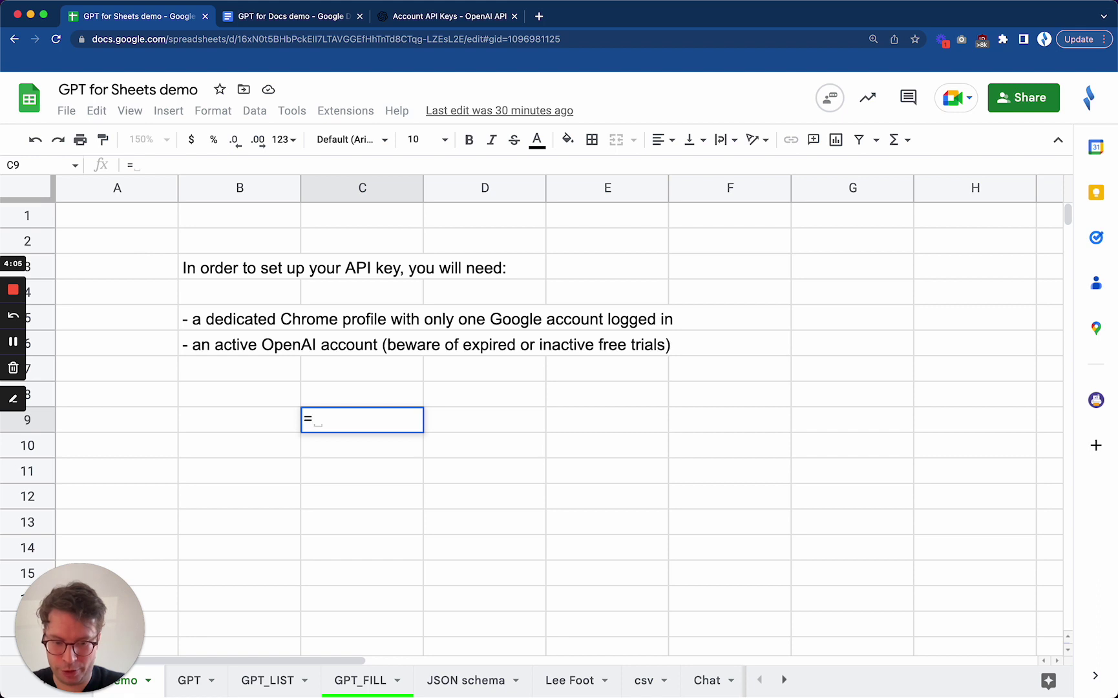
text(gpt)
key(Tab)
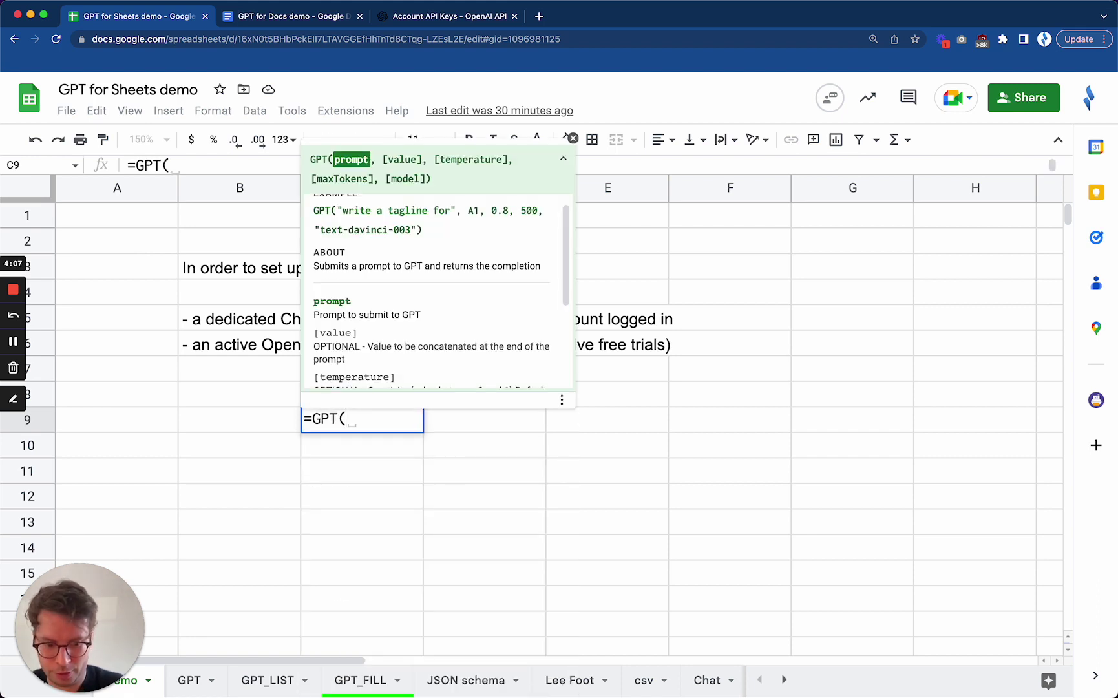
text("hello"))
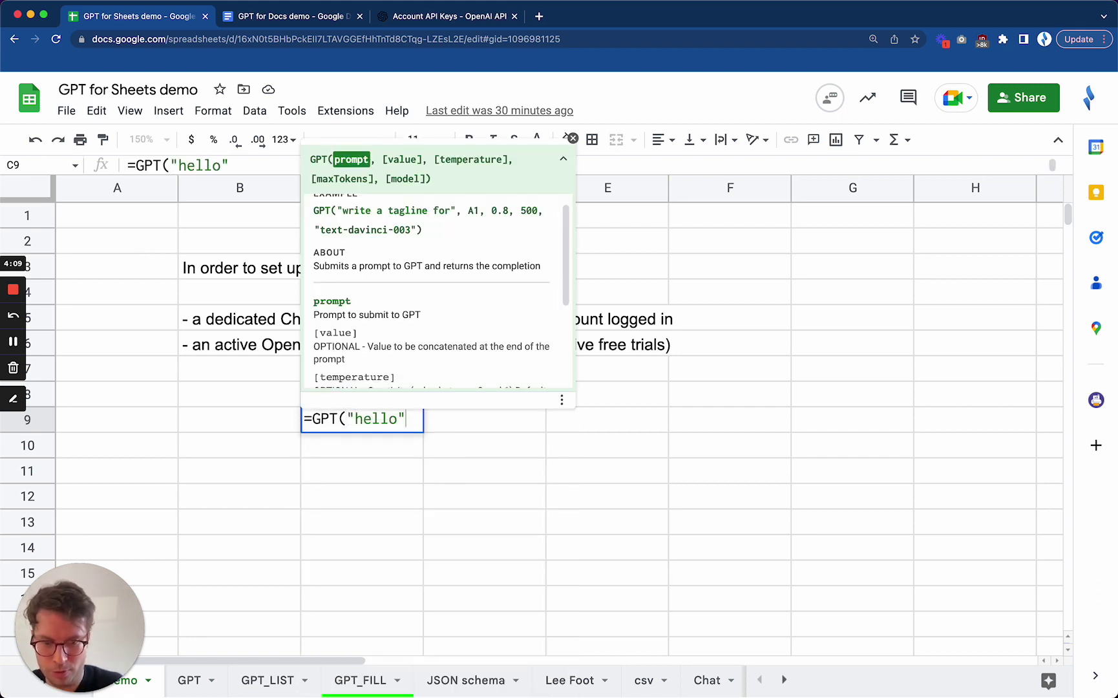
key(Return)
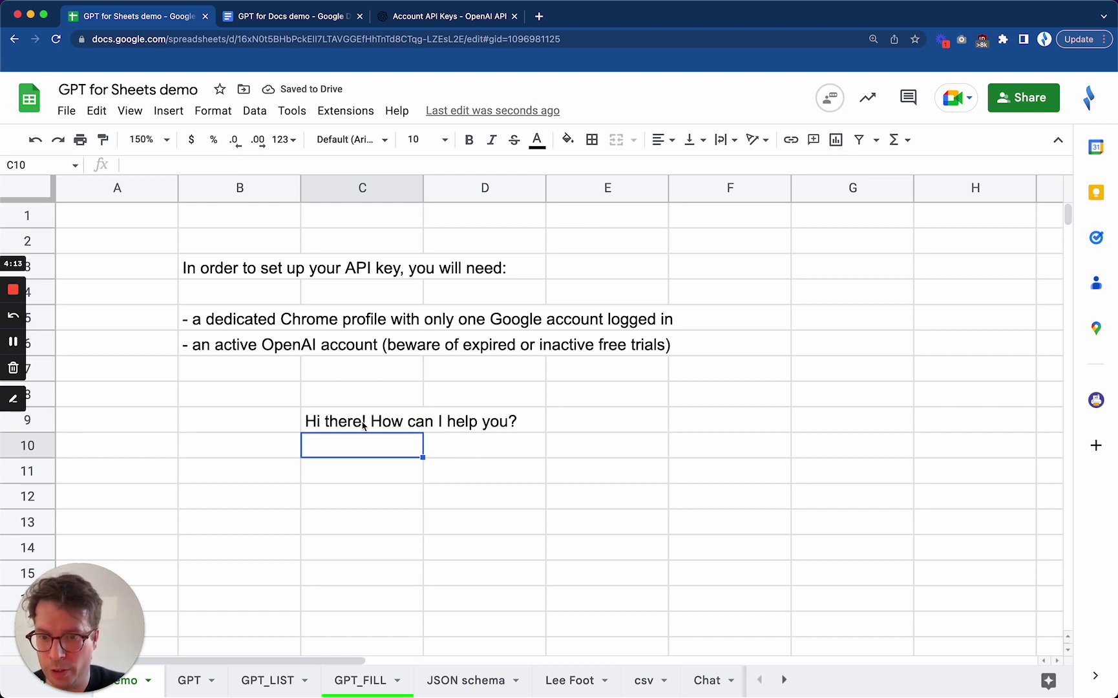
key(Up)
Step: Enter =GPT("write a tagline for a car shop") in C11
click(388, 470)
text(=gpt)
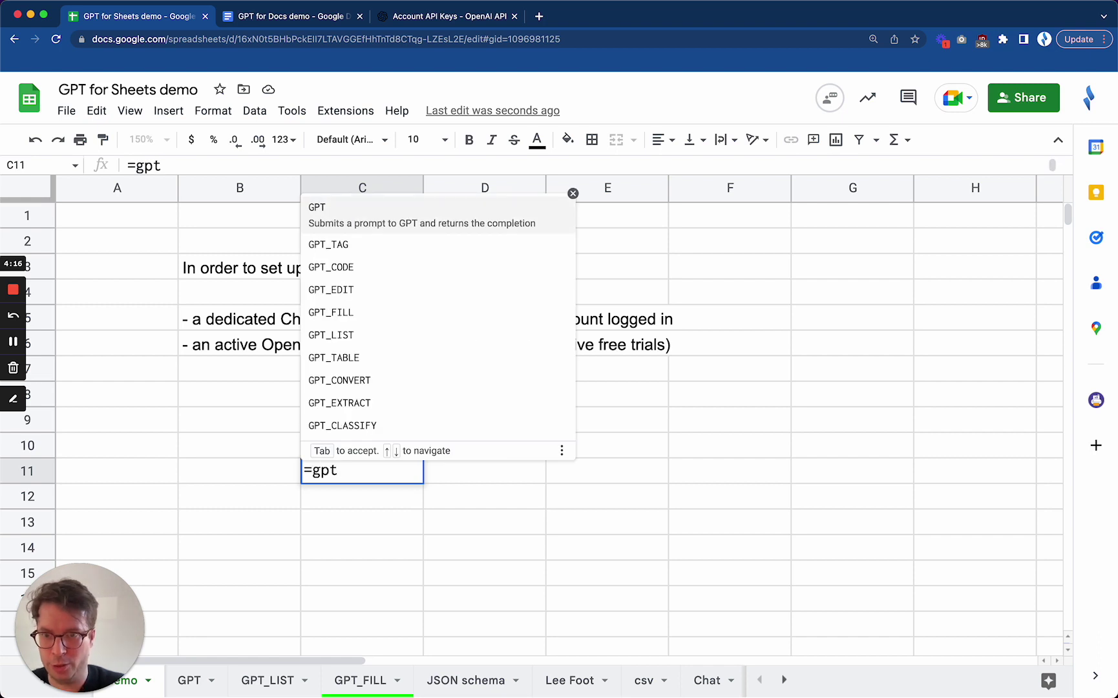
key(Tab)
text("w)
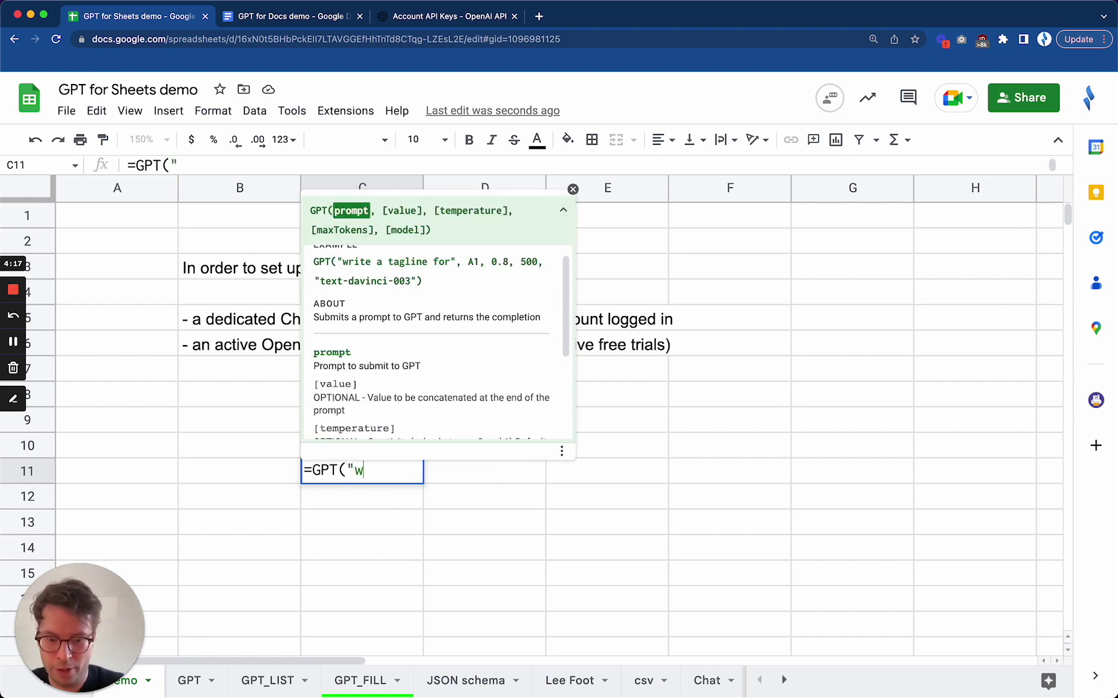
text(rite a tagline for )
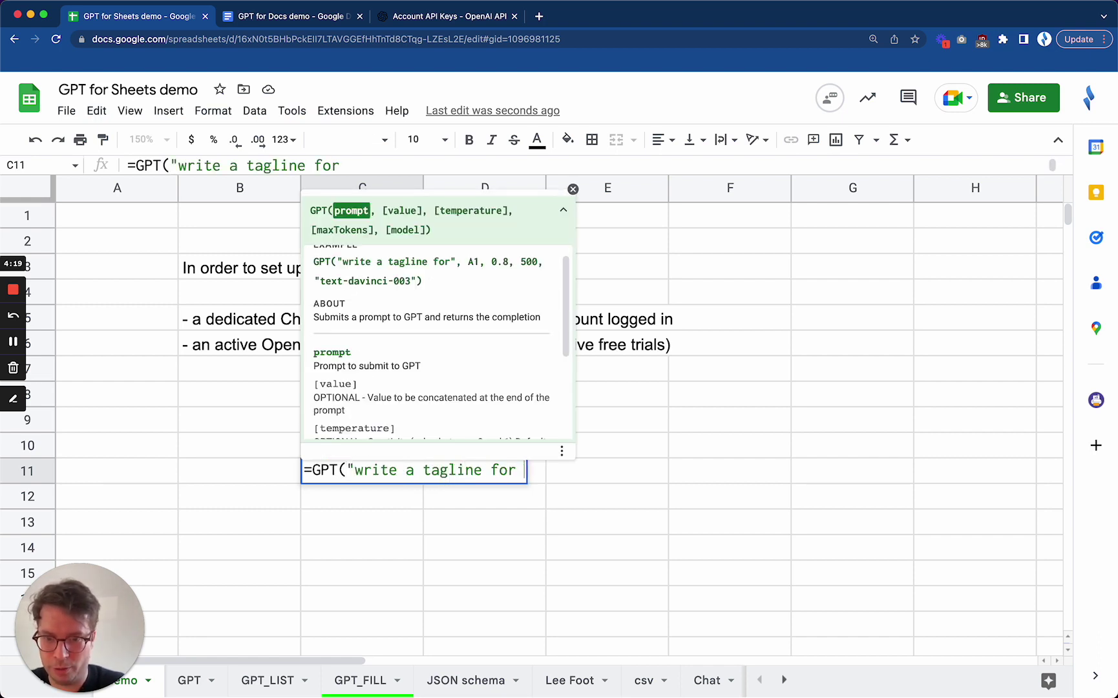
text(a car shop"))
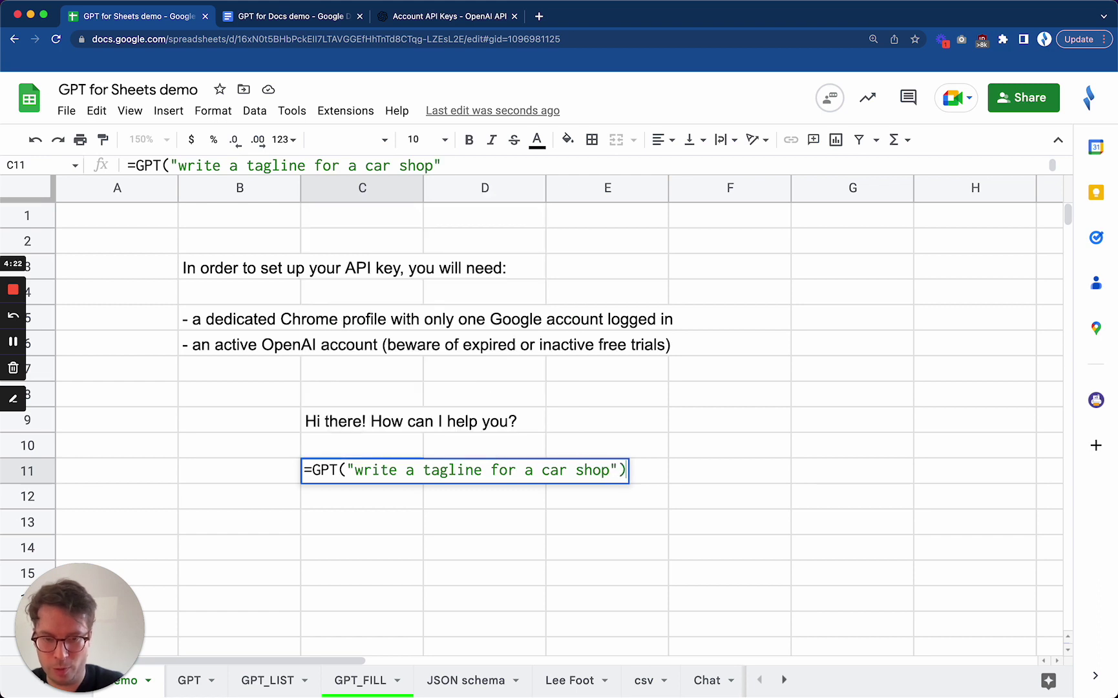
key(Return)
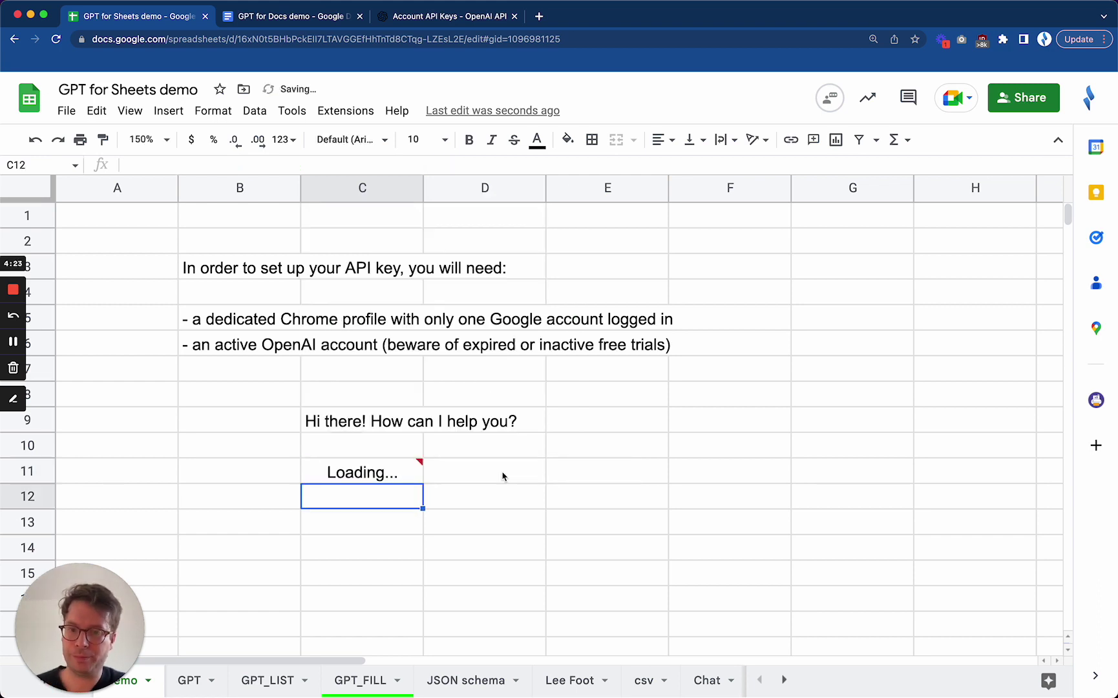